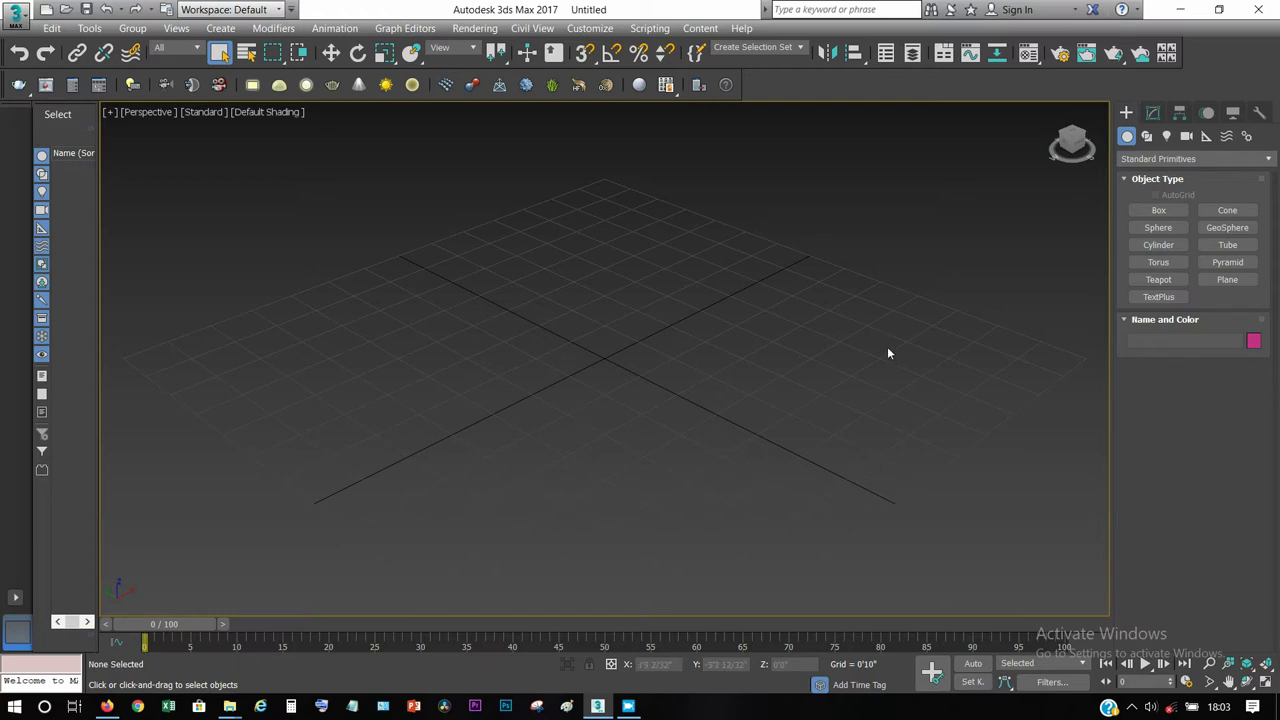
Draw a five-sided Extended Primitives gengon near the grid centre with filleted corners.
{"action": "left_click", "coordinate": [1208, 160]}
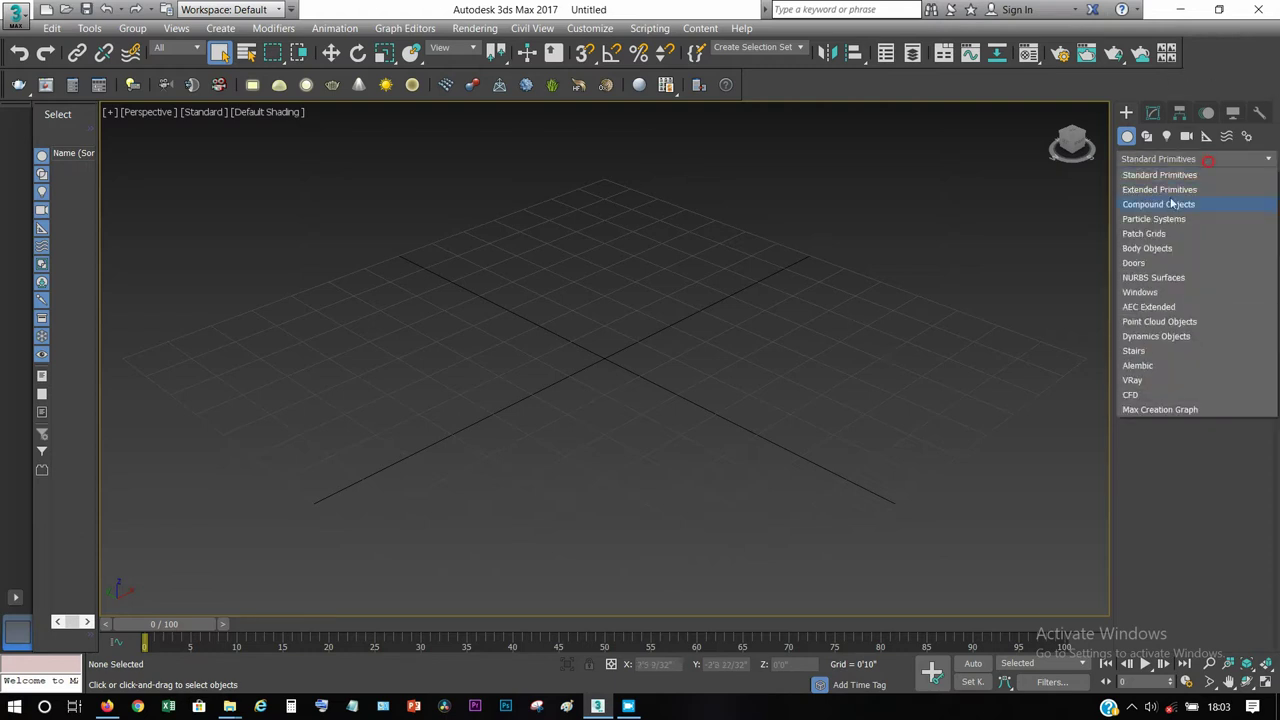
{"action": "left_click", "coordinate": [1176, 190]}
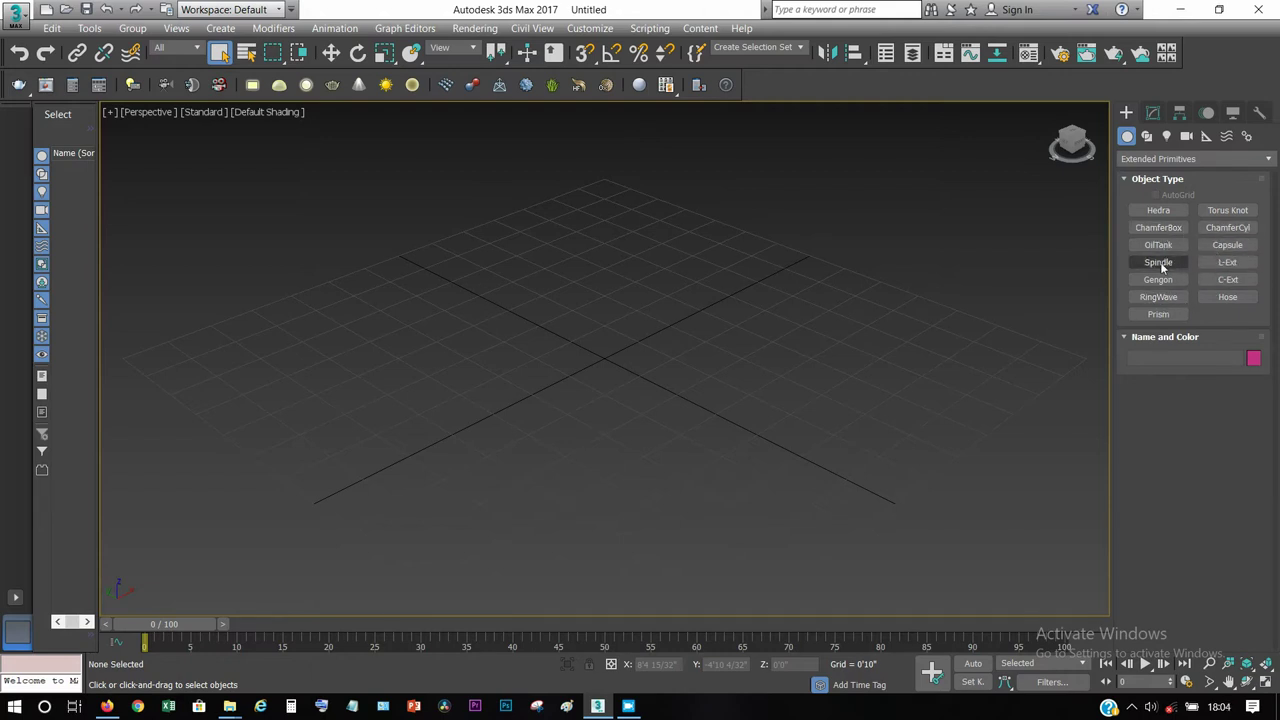
{"action": "left_click", "coordinate": [1158, 279]}
{"action": "mouse_move", "coordinate": [460, 414]}
{"action": "left_mouse_down"}
{"action": "mouse_move", "coordinate": [503, 380]}
{"action": "mouse_move", "coordinate": [512, 388]}
{"action": "left_mouse_up"}
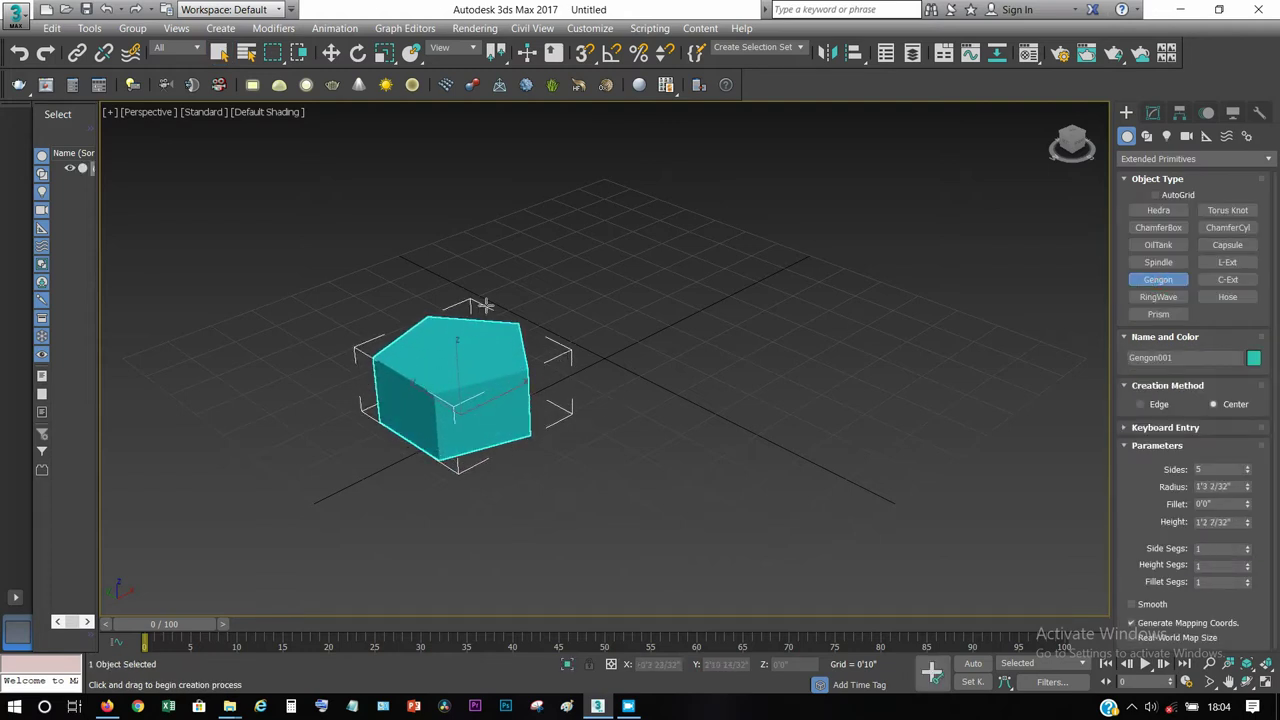
{"action": "middle_click_drag", "start_coordinate": [482, 378], "coordinate": [560, 395]}
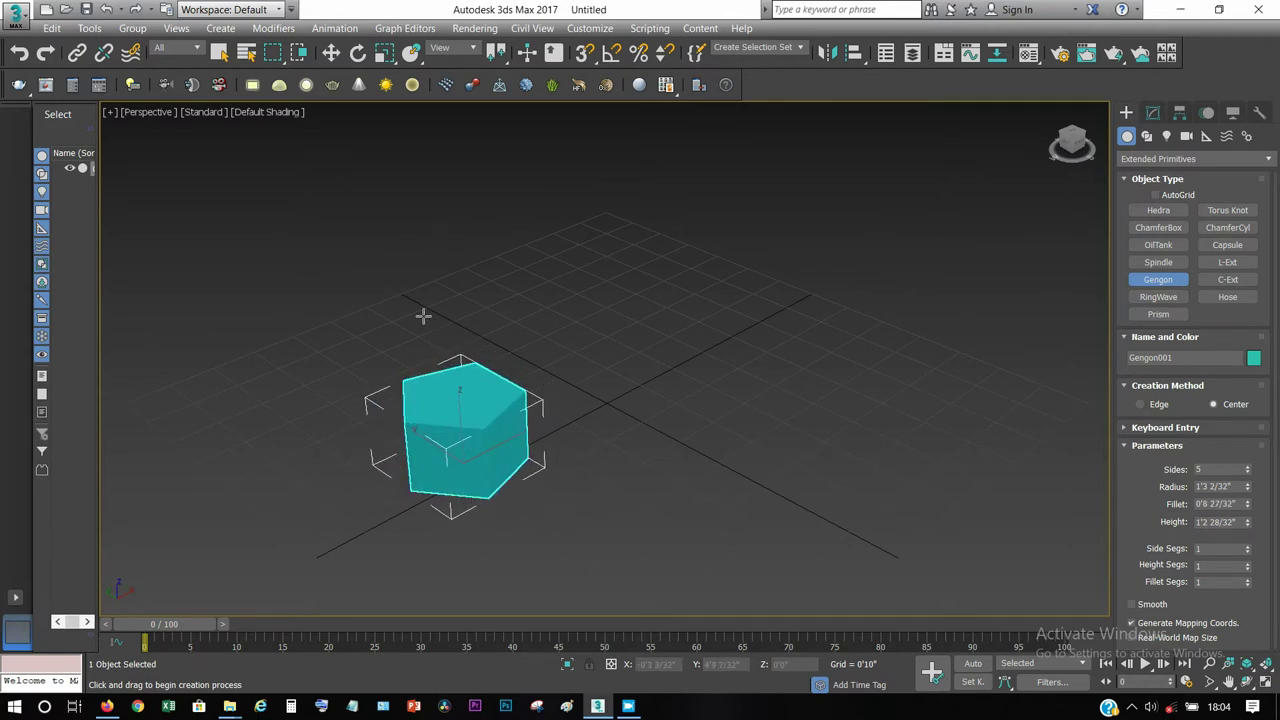
Zoom in on the new gengon and reselect it with Select and Move active.
{"action": "left_click", "coordinate": [331, 52]}
{"action": "scroll", "coordinate": [463, 498], "scroll_direction": "up", "scroll_amount": 1}
{"action": "scroll", "coordinate": [425, 434], "scroll_direction": "up", "scroll_amount": 1}
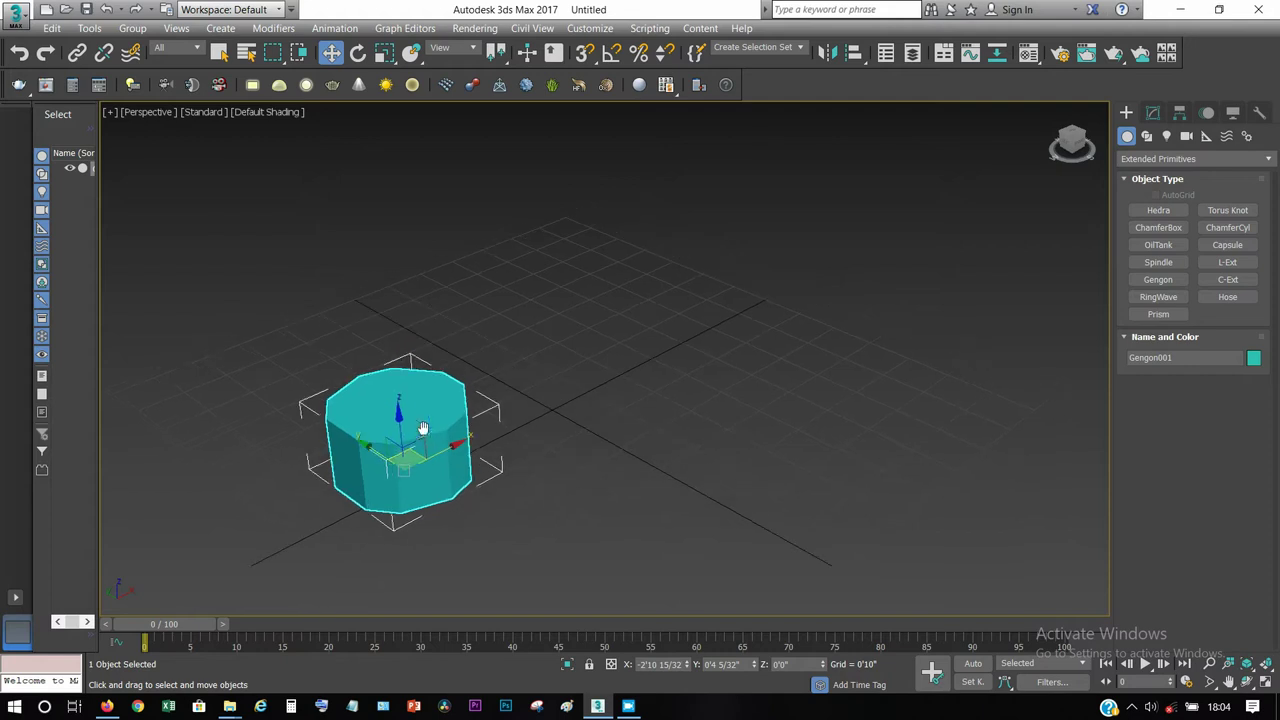
{"action": "scroll", "coordinate": [420, 432], "scroll_direction": "up", "scroll_amount": 1}
{"action": "left_click", "coordinate": [665, 357]}
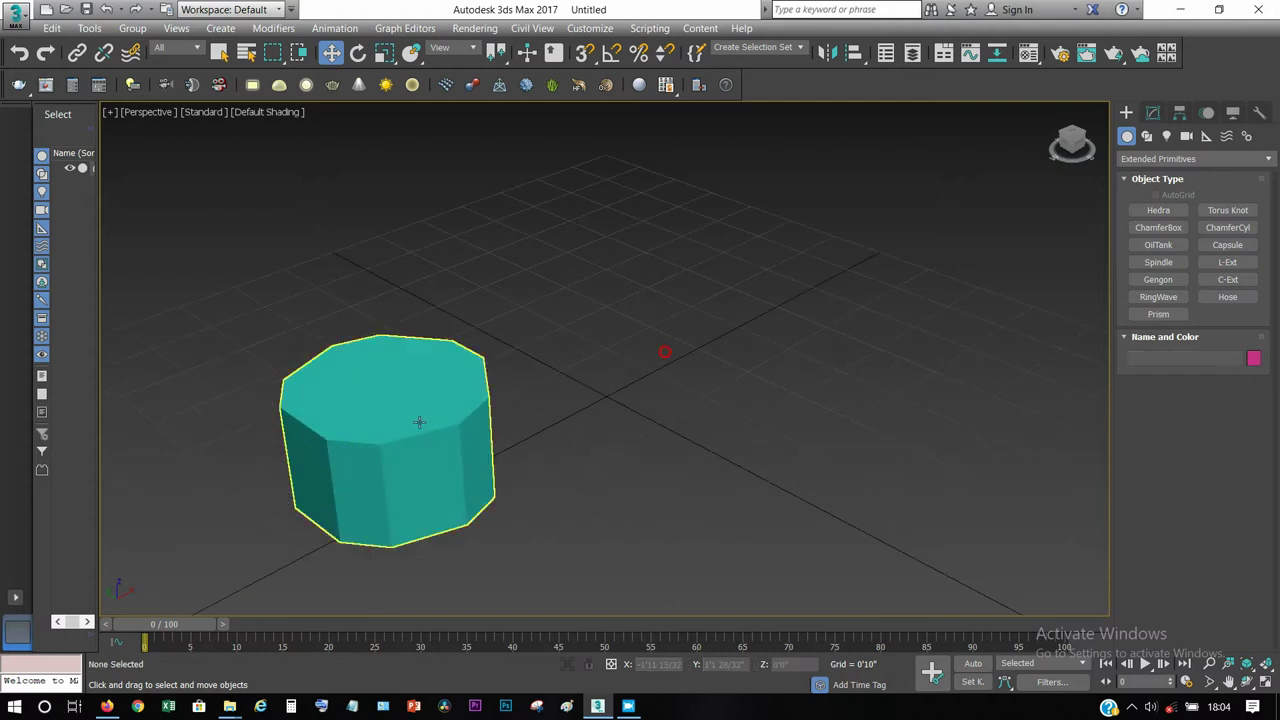
{"action": "left_click", "coordinate": [418, 424]}
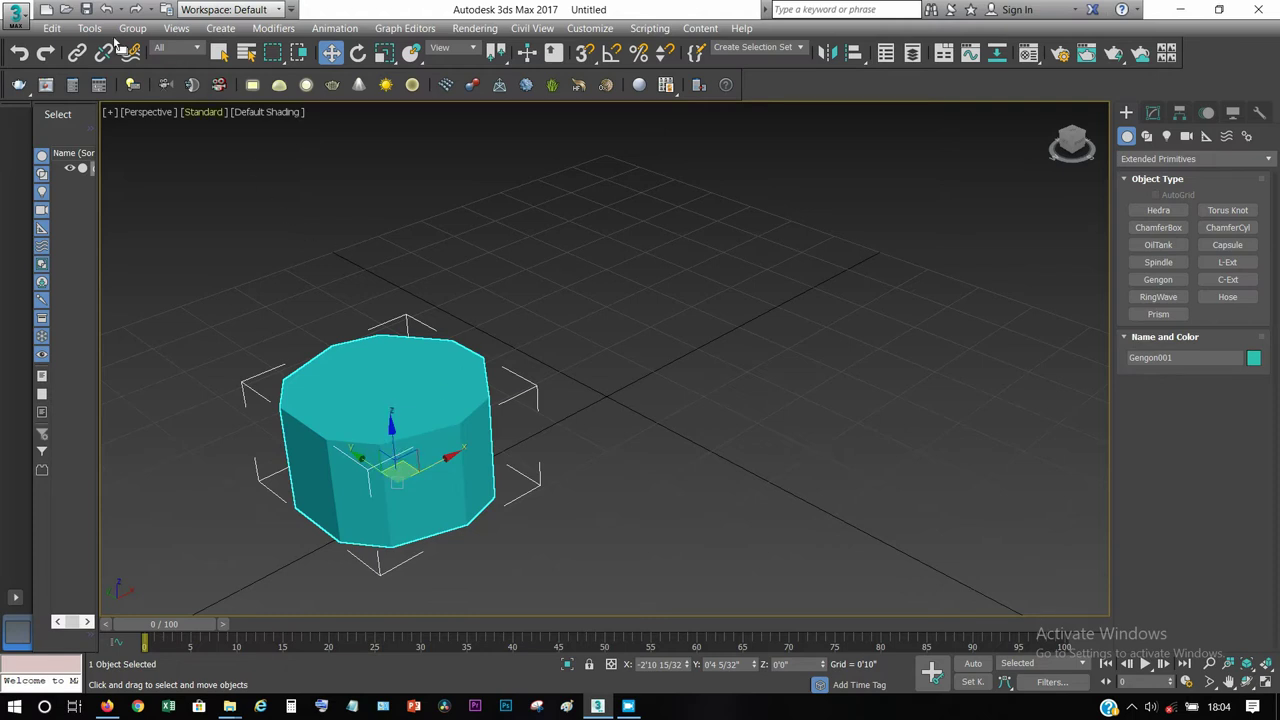
{"action": "left_click", "coordinate": [90, 28]}
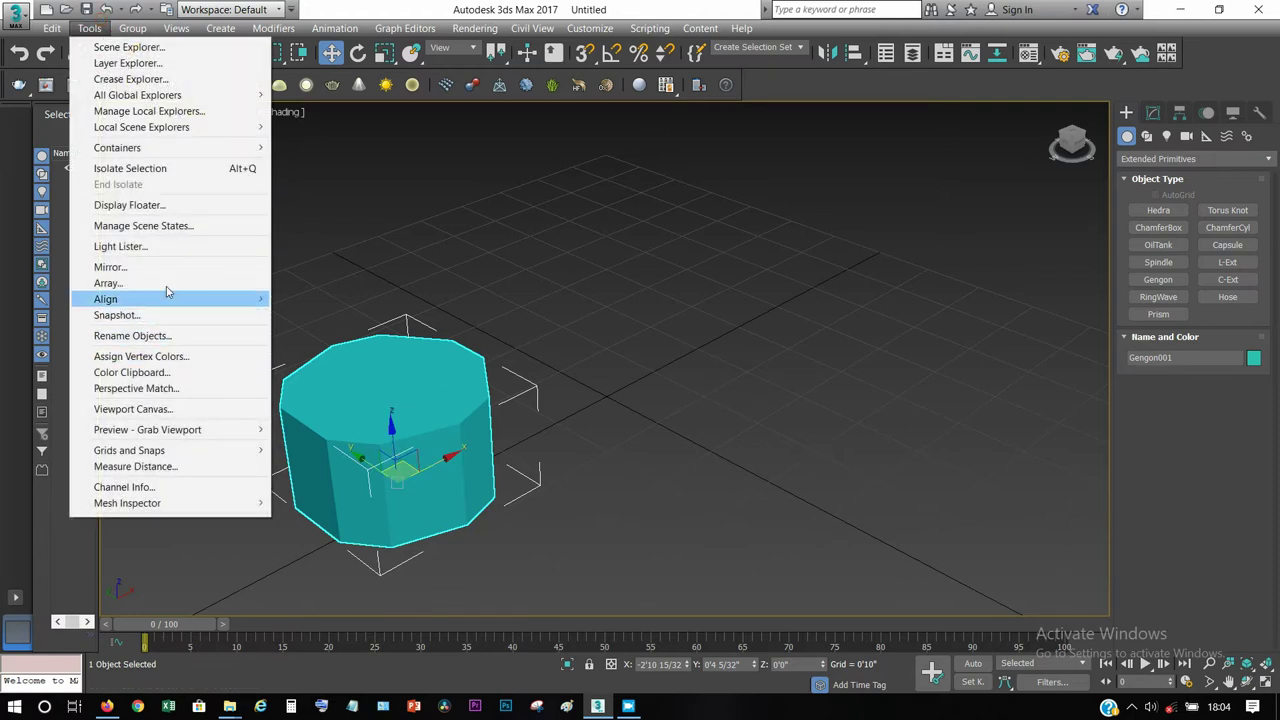
{"action": "left_click", "coordinate": [301, 263]}
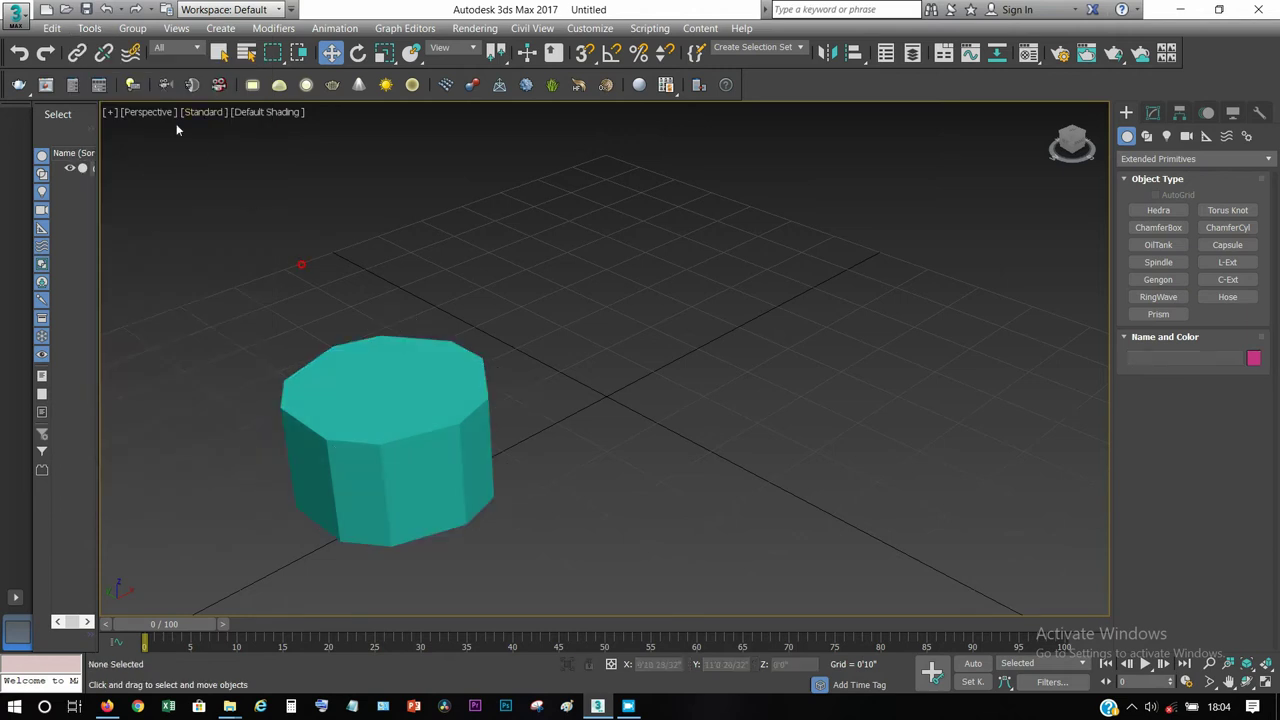
{"action": "left_click", "coordinate": [94, 30]}
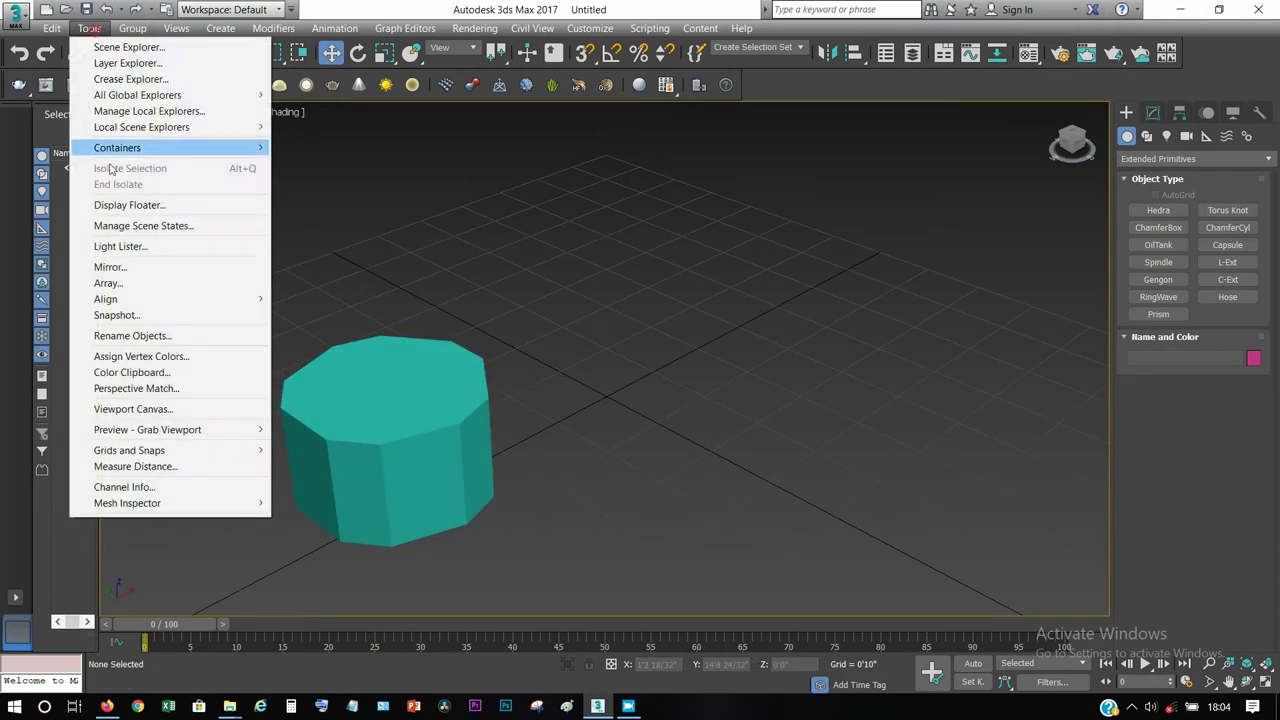
{"action": "left_click", "coordinate": [127, 283]}
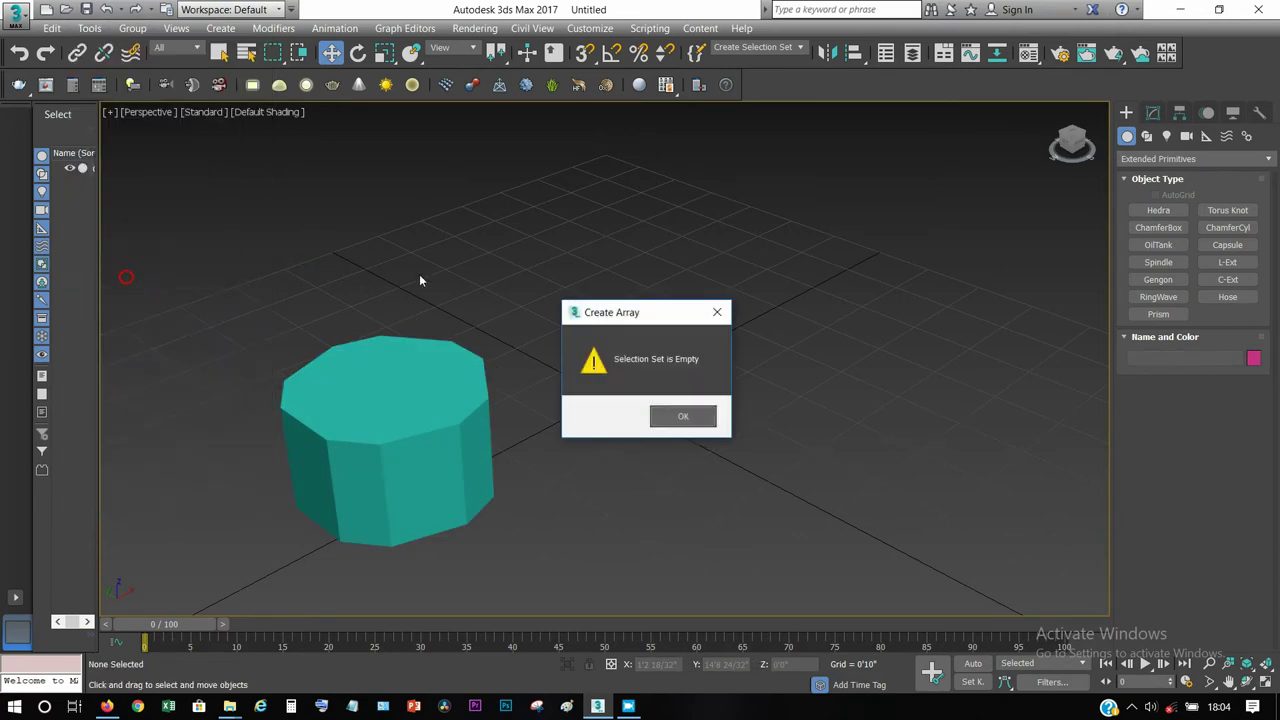
{"action": "left_click", "coordinate": [717, 311]}
{"action": "left_click", "coordinate": [443, 412]}
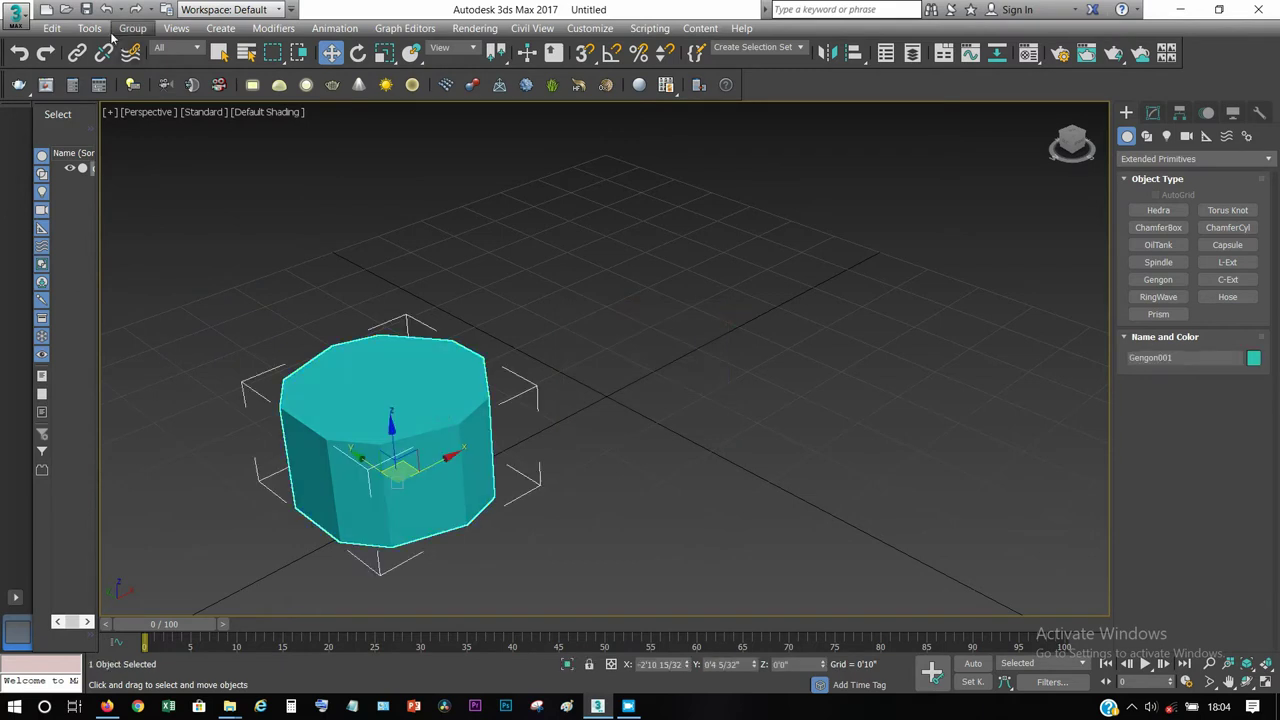
{"action": "left_click", "coordinate": [89, 28]}
{"action": "left_click", "coordinate": [127, 283]}
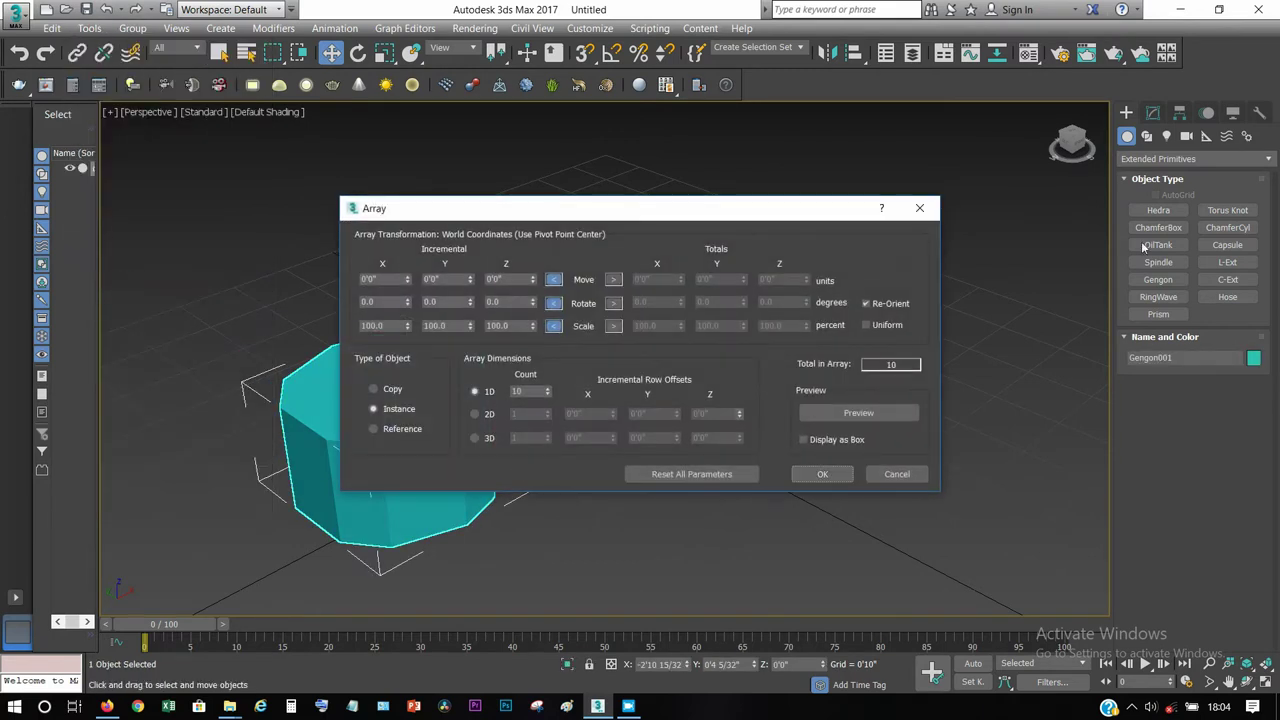
{"action": "left_click", "coordinate": [921, 206]}
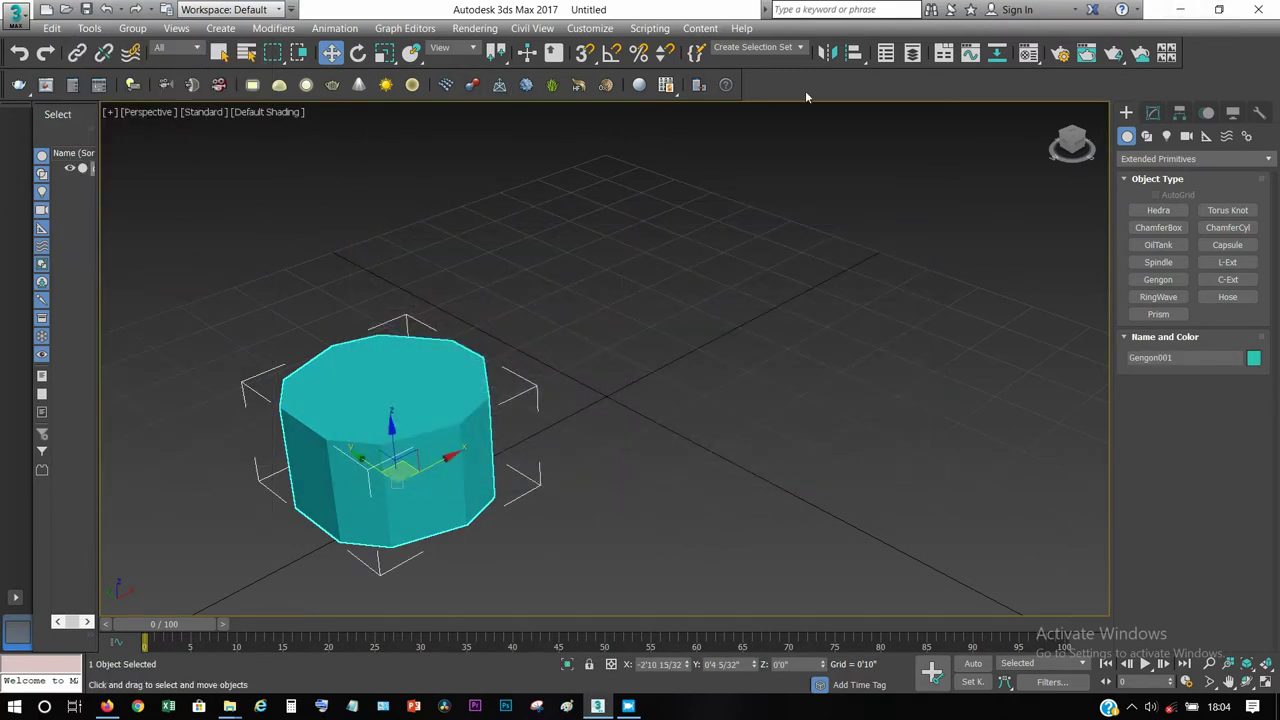
{"action": "right_click", "coordinate": [1191, 56]}
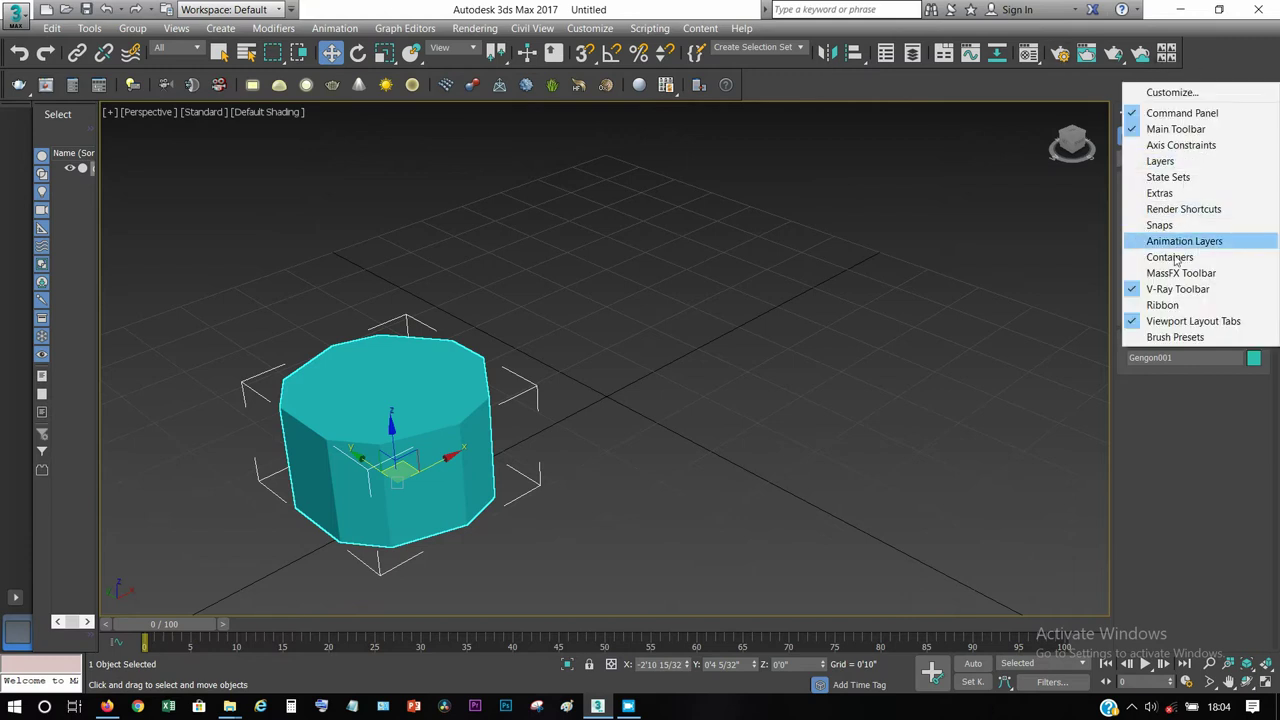
{"action": "left_click", "coordinate": [1155, 193]}
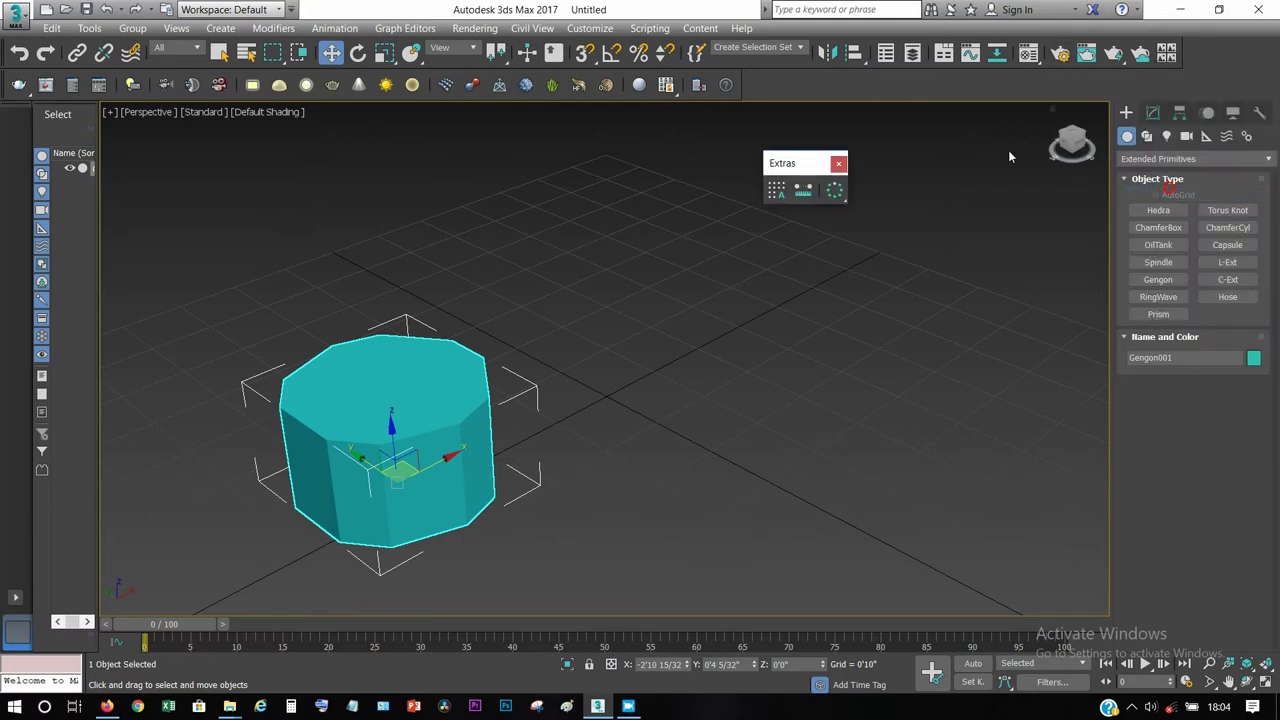
{"action": "left_click", "coordinate": [845, 200]}
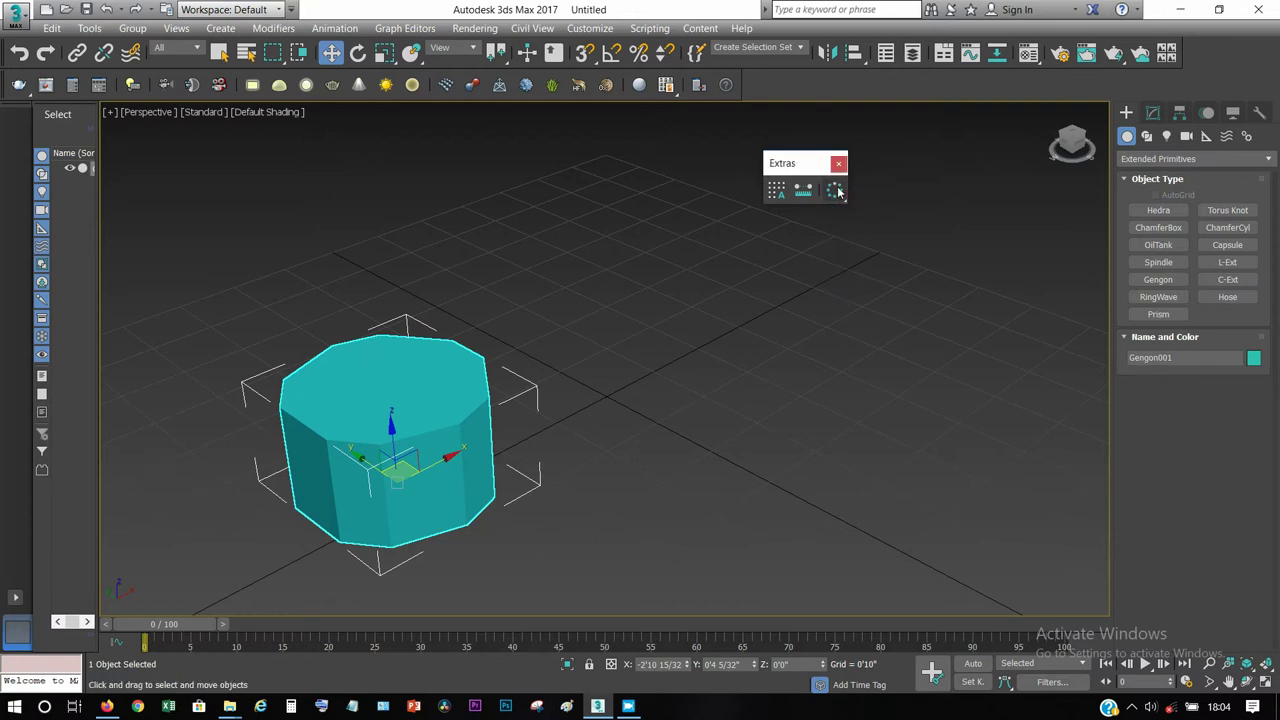
{"action": "left_click", "coordinate": [838, 163]}
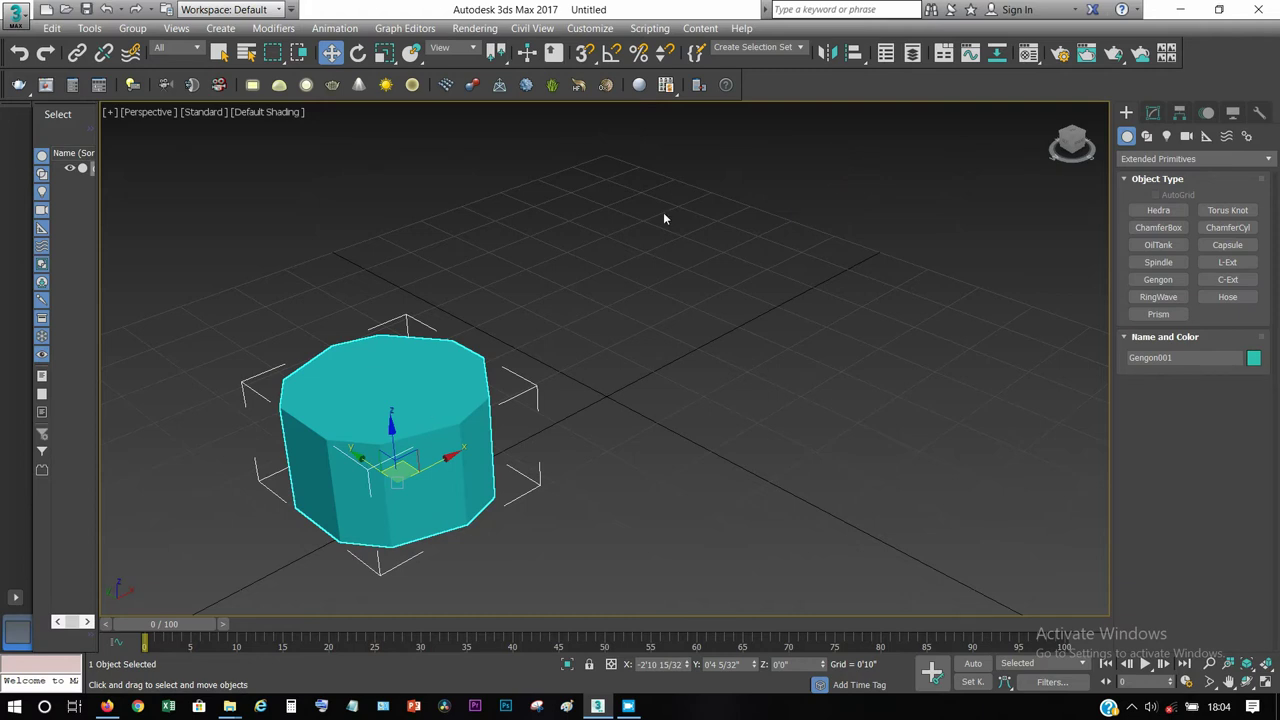
Bring up Tools > Array for the gengon, move the dialog aside, and dismiss the autosave warning.
{"action": "left_click", "coordinate": [89, 28]}
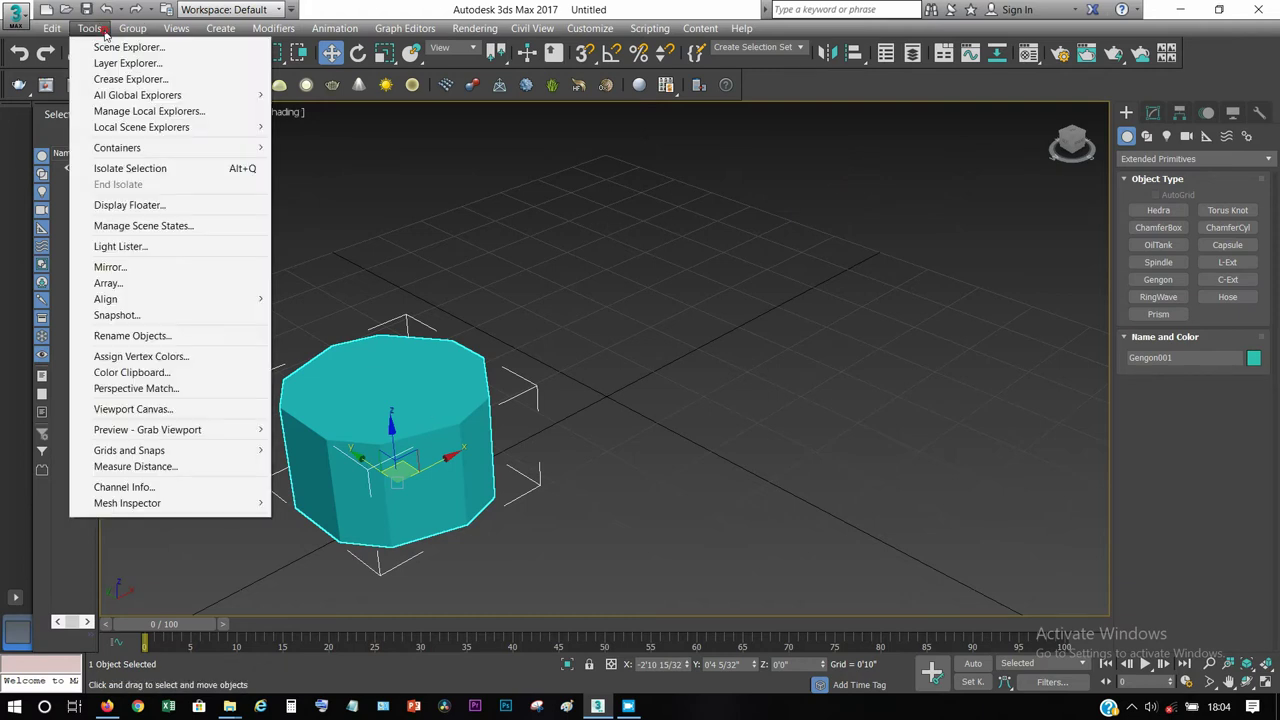
{"action": "left_click", "coordinate": [120, 280]}
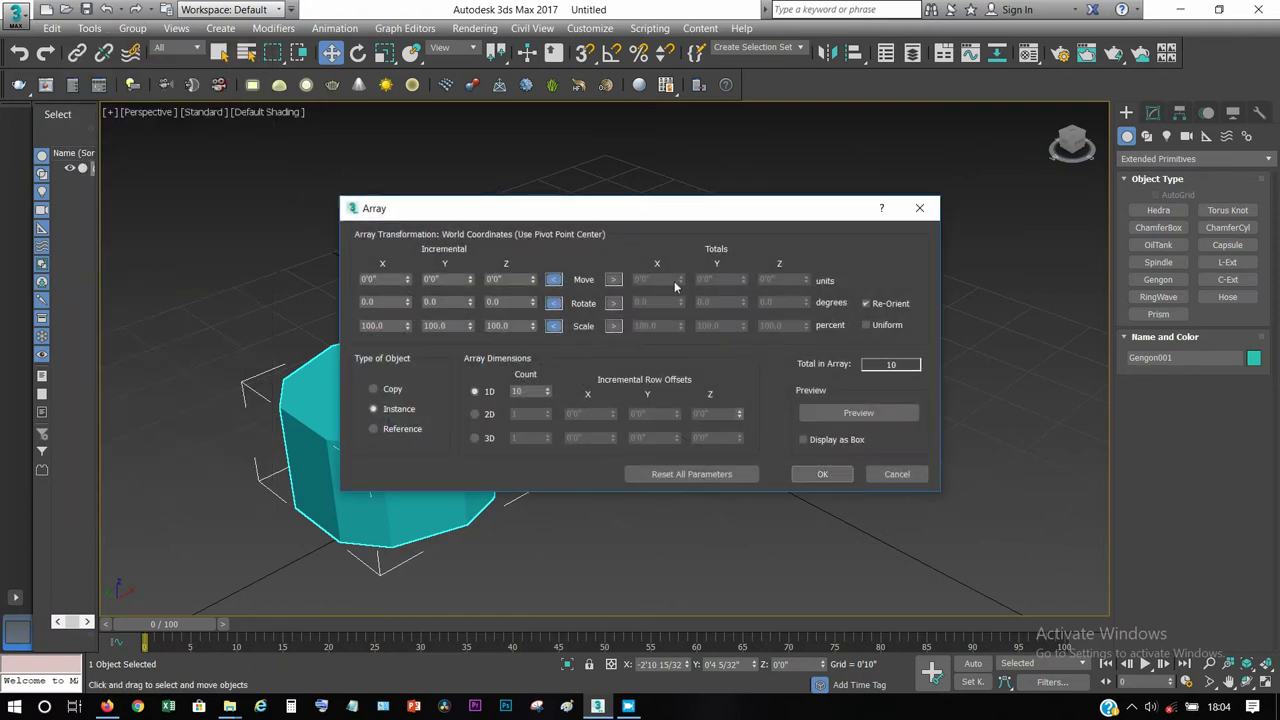
{"action": "left_click_drag", "start_coordinate": [605, 215], "coordinate": [912, 219]}
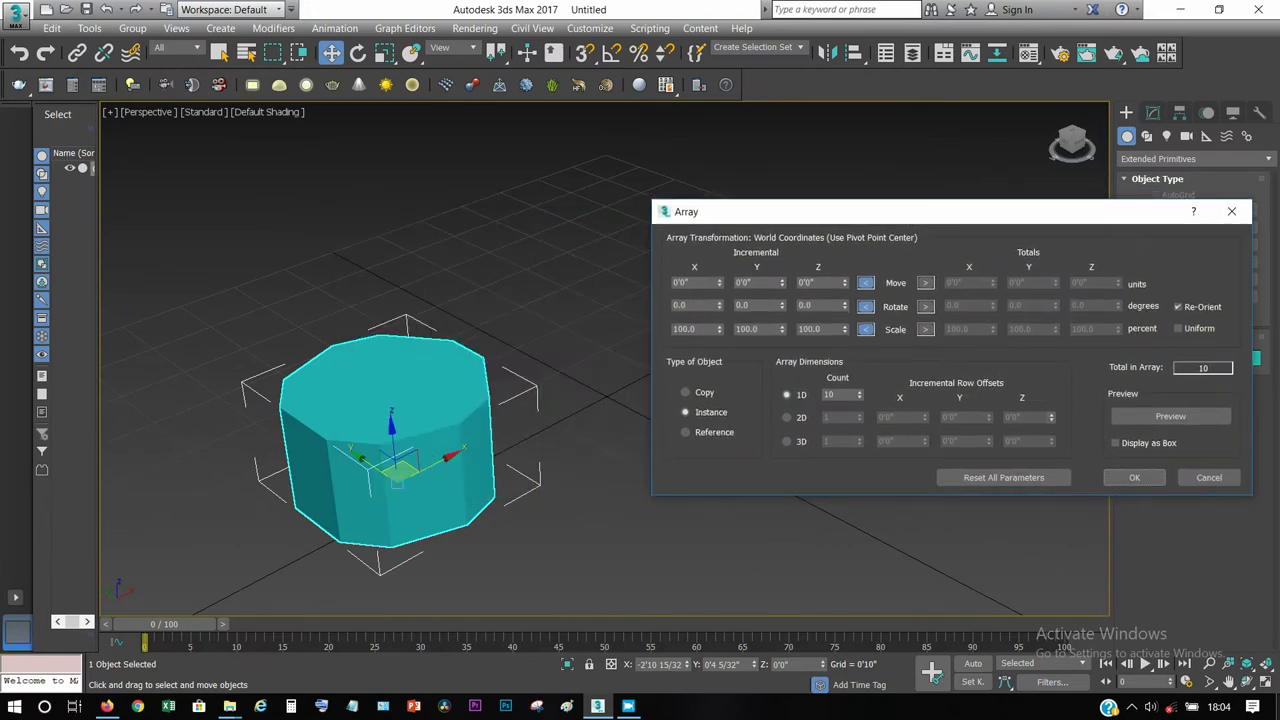
{"action": "left_click_drag", "start_coordinate": [830, 221], "coordinate": [792, 210]}
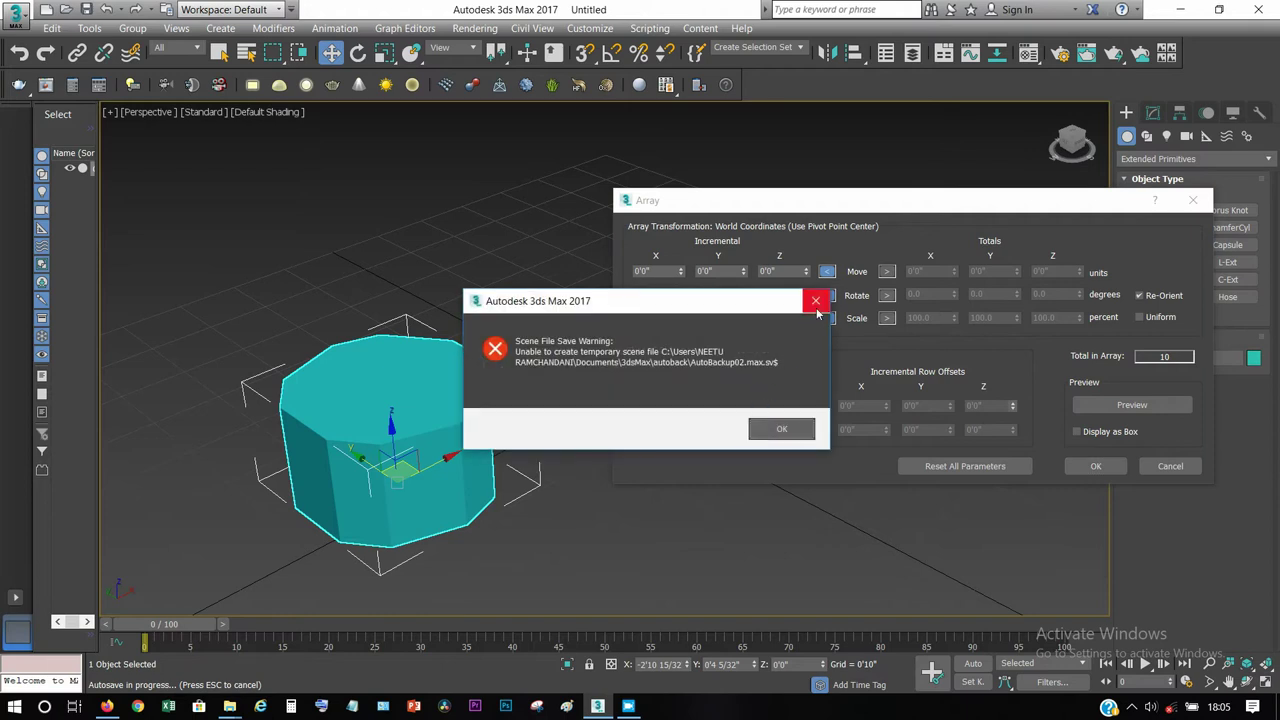
{"action": "left_click", "coordinate": [815, 298]}
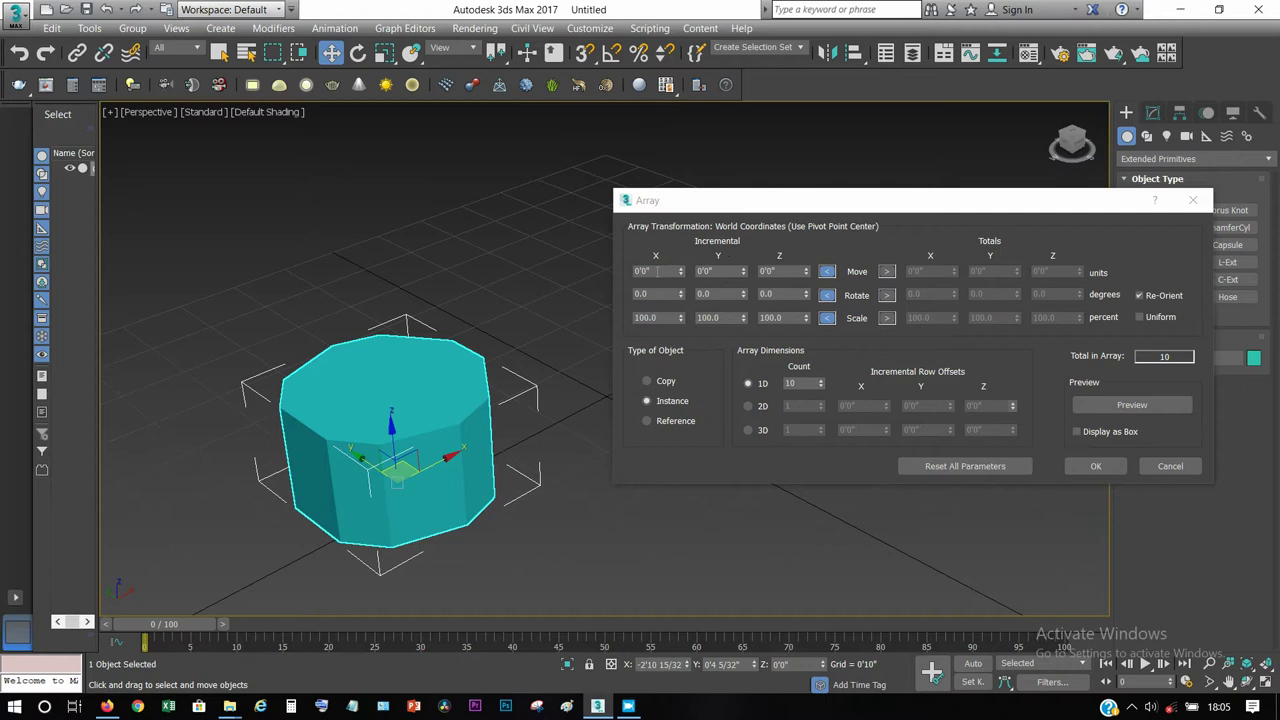
Enter a 10-foot X move increment and turn on the array preview.
{"action": "left_click_drag", "start_coordinate": [657, 271], "coordinate": [549, 270]}
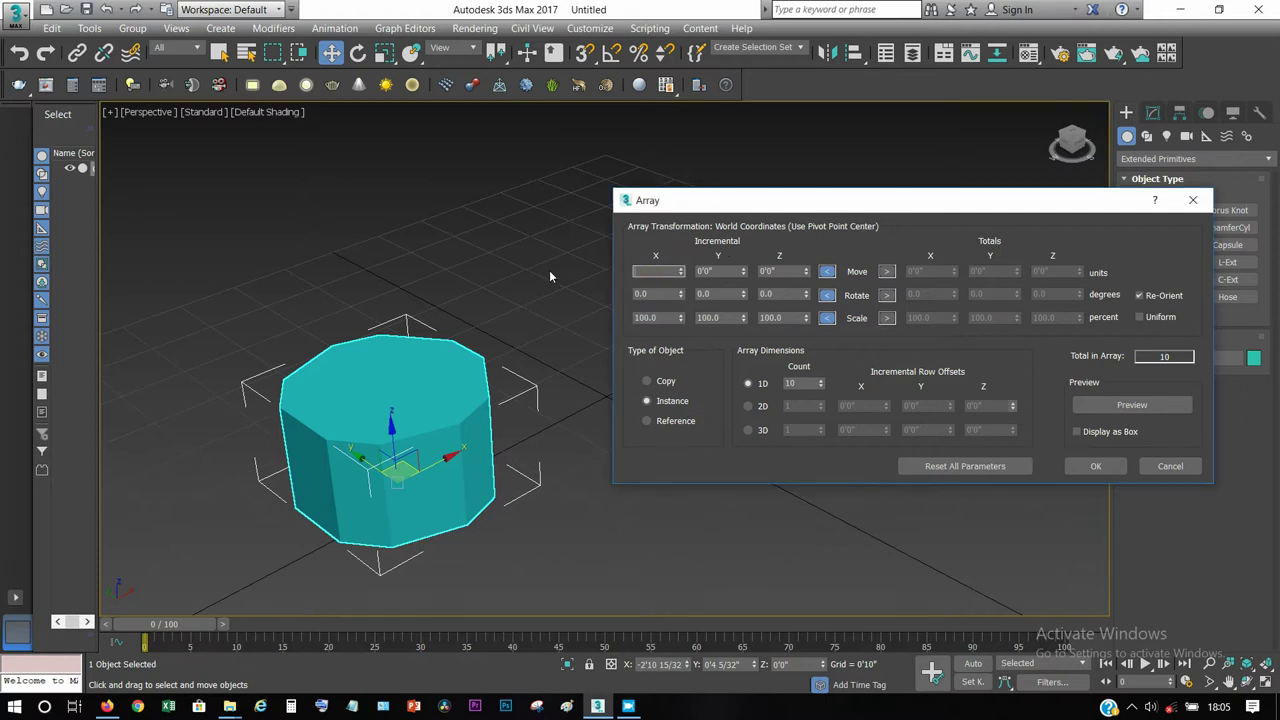
{"action": "type", "text": "10"}
{"action": "key", "text": "Return"}
{"action": "left_click", "coordinate": [1091, 402]}
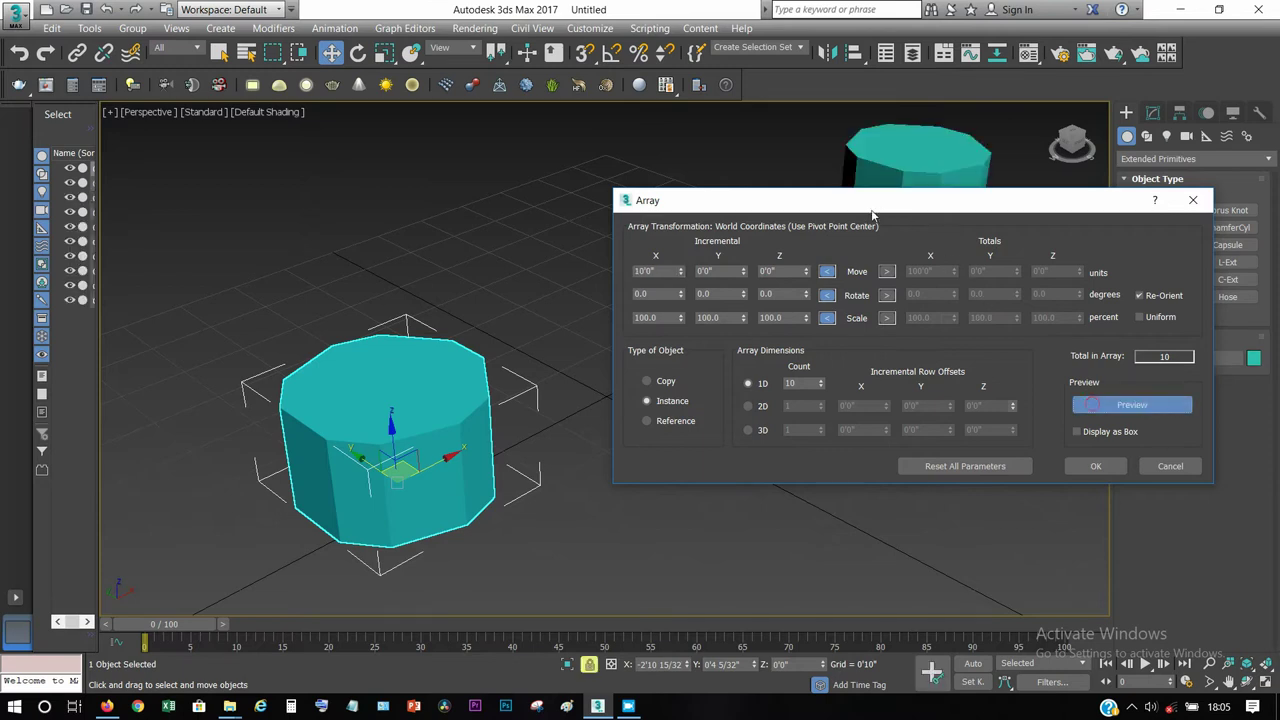
Inspect the previewed row of gengons and adjust the X spacing to 2'11".
{"action": "left_click_drag", "start_coordinate": [826, 197], "coordinate": [1040, 253]}
{"action": "scroll", "coordinate": [471, 337], "scroll_direction": "down", "scroll_amount": 3}
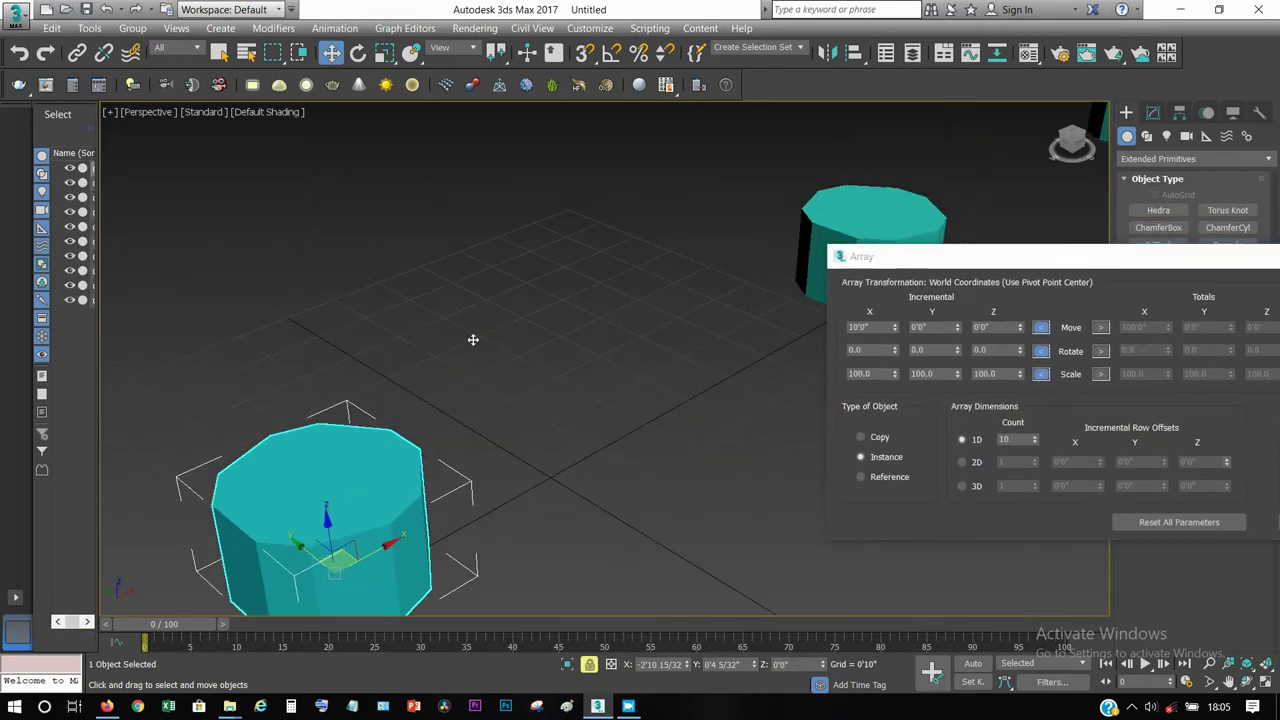
{"action": "scroll", "coordinate": [527, 321], "scroll_direction": "down", "scroll_amount": 2}
{"action": "scroll", "coordinate": [515, 340], "scroll_direction": "down", "scroll_amount": 2}
{"action": "scroll", "coordinate": [511, 358], "scroll_direction": "down", "scroll_amount": 2}
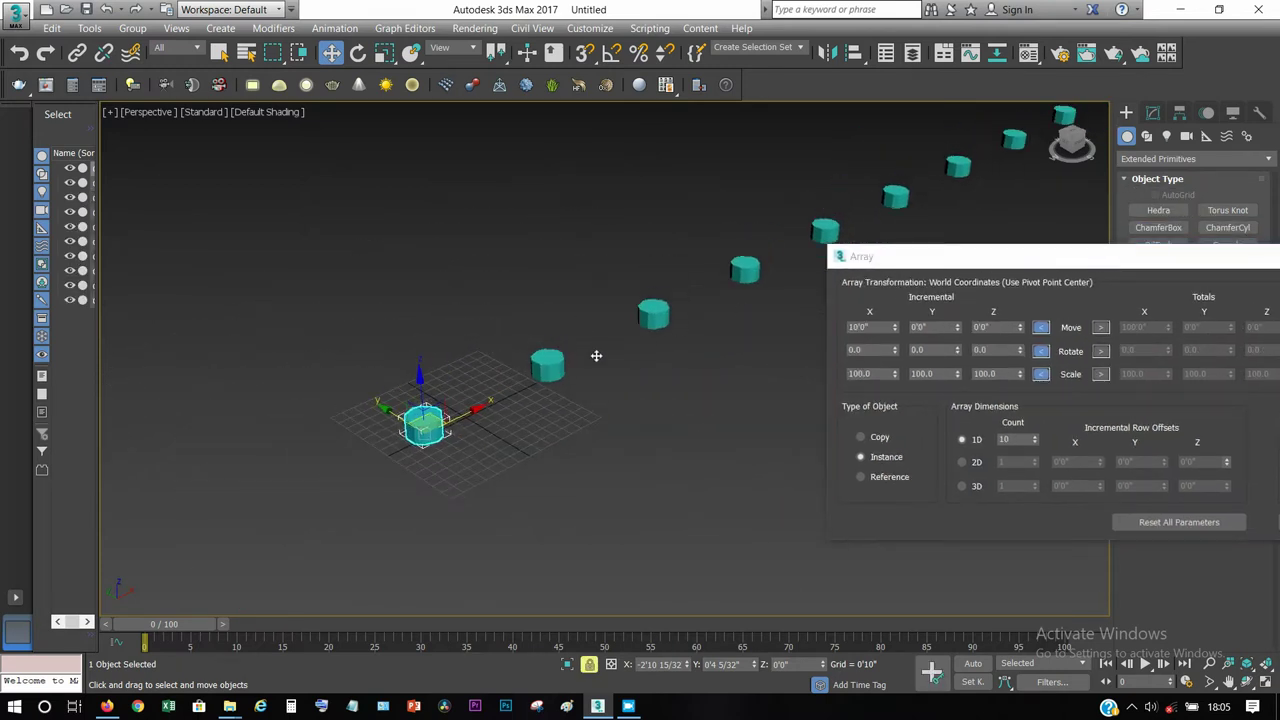
{"action": "scroll", "coordinate": [877, 345], "scroll_direction": "up", "scroll_amount": 3}
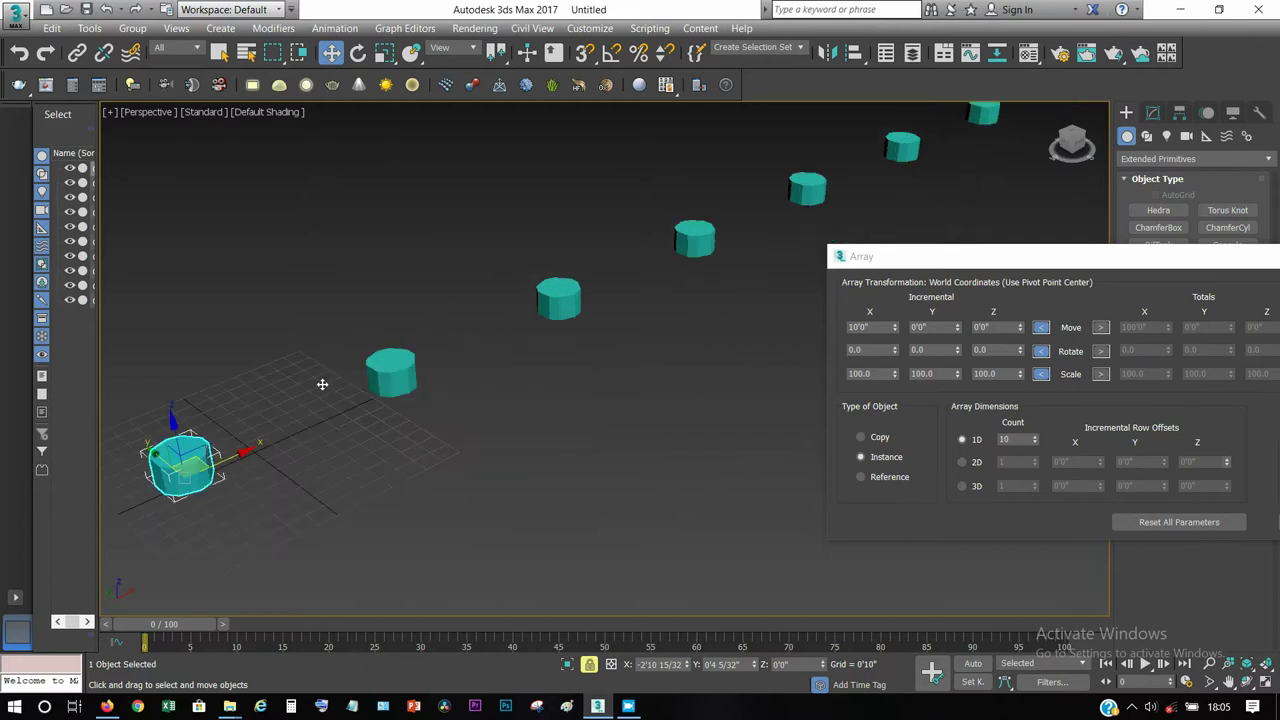
{"action": "middle_click_drag", "start_coordinate": [272, 407], "coordinate": [347, 393]}
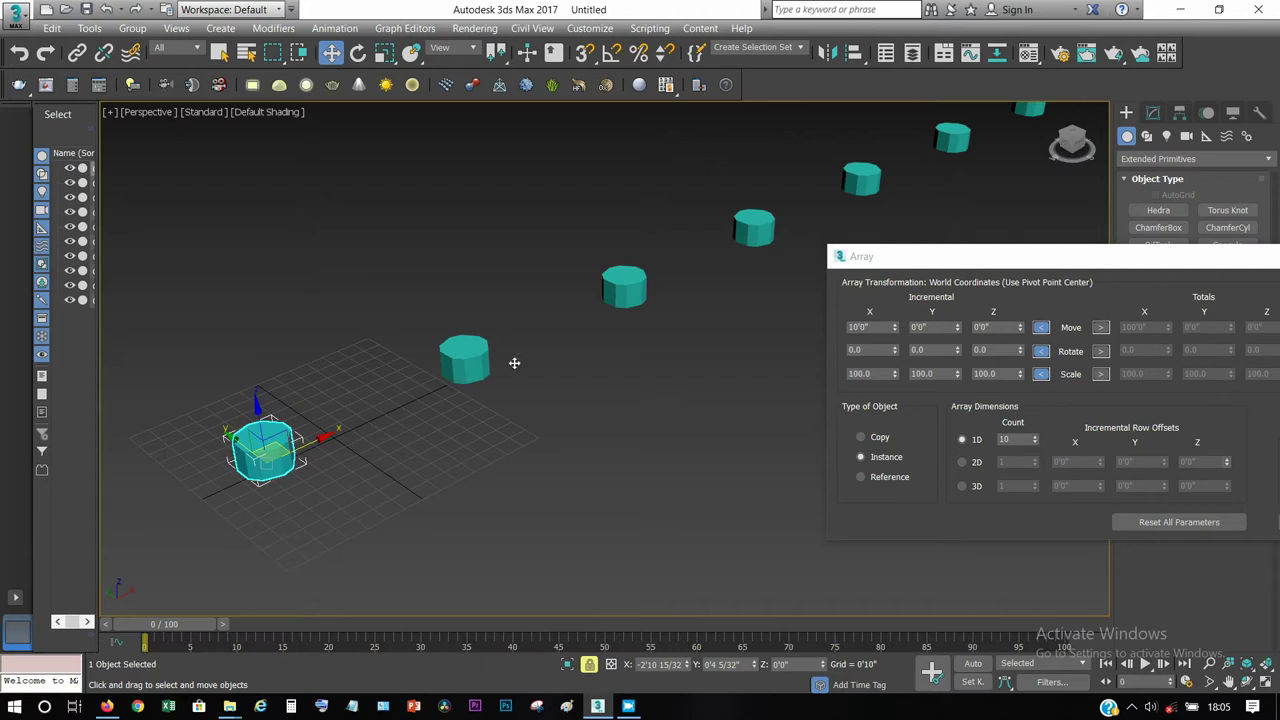
{"action": "left_click_drag", "start_coordinate": [894, 330], "coordinate": [879, 395]}
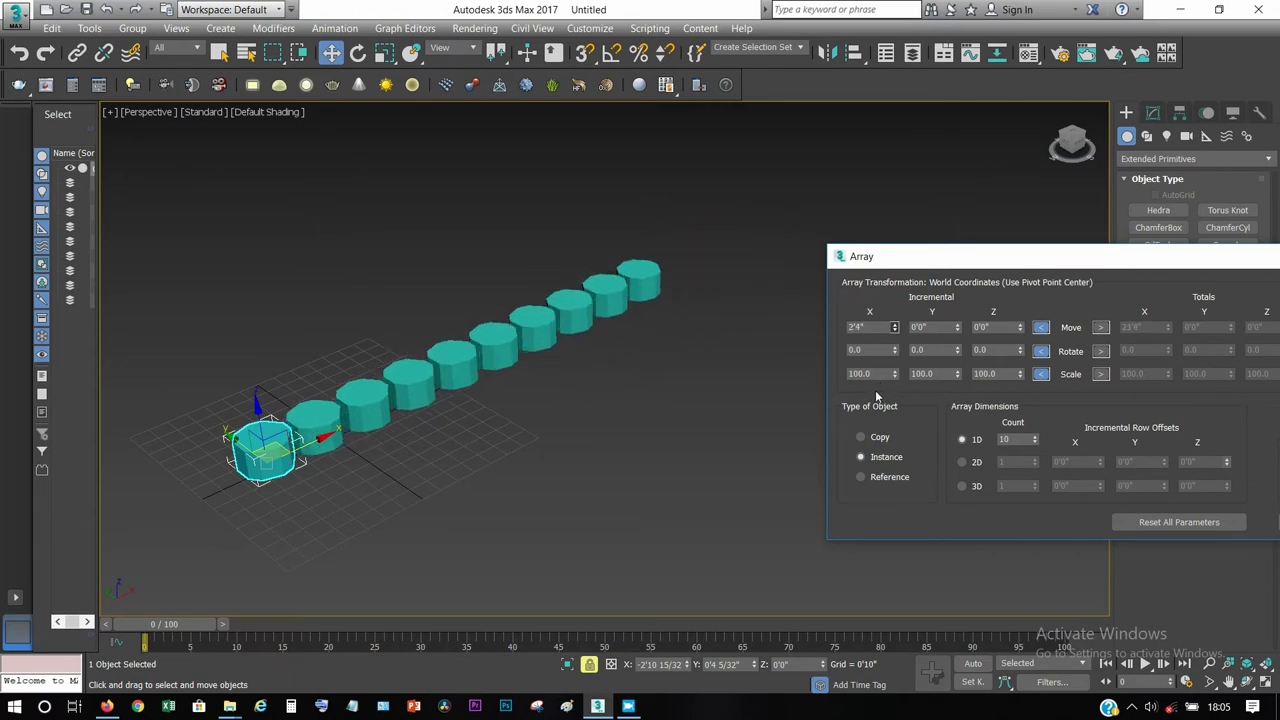
{"action": "left_click_drag", "start_coordinate": [879, 395], "coordinate": [879, 385]}
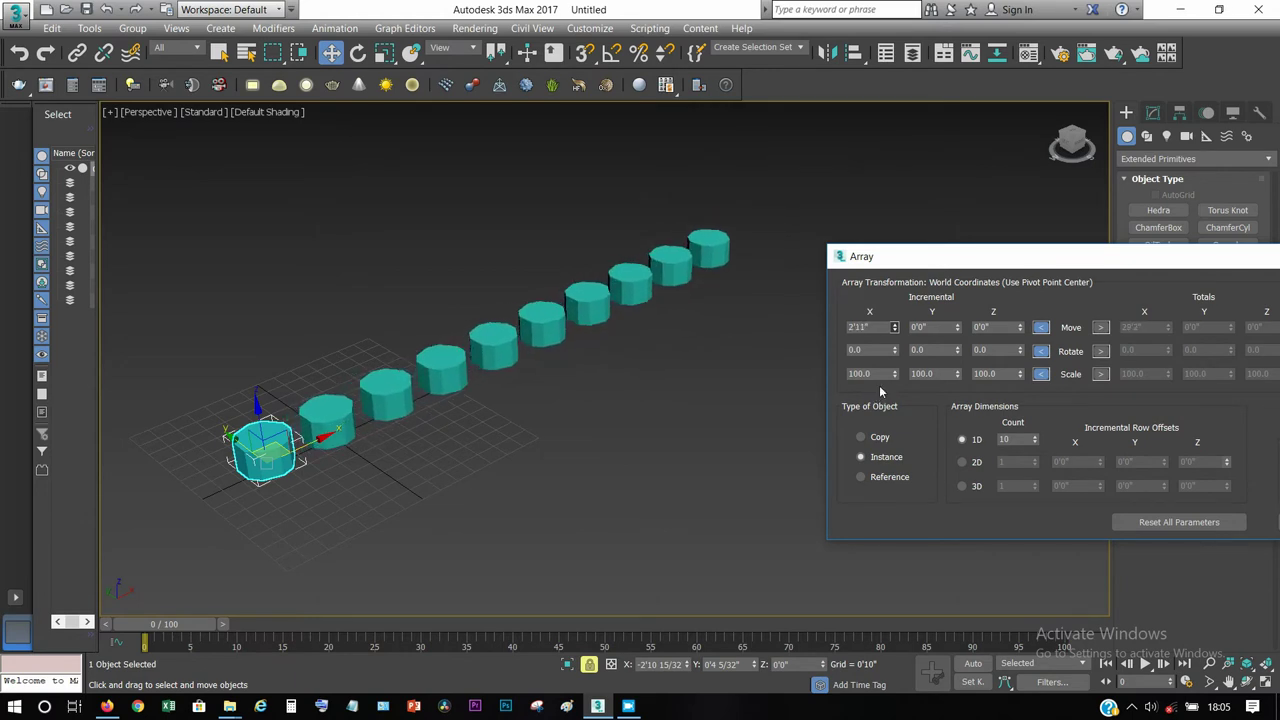
{"action": "left_click_drag", "start_coordinate": [922, 260], "coordinate": [692, 205]}
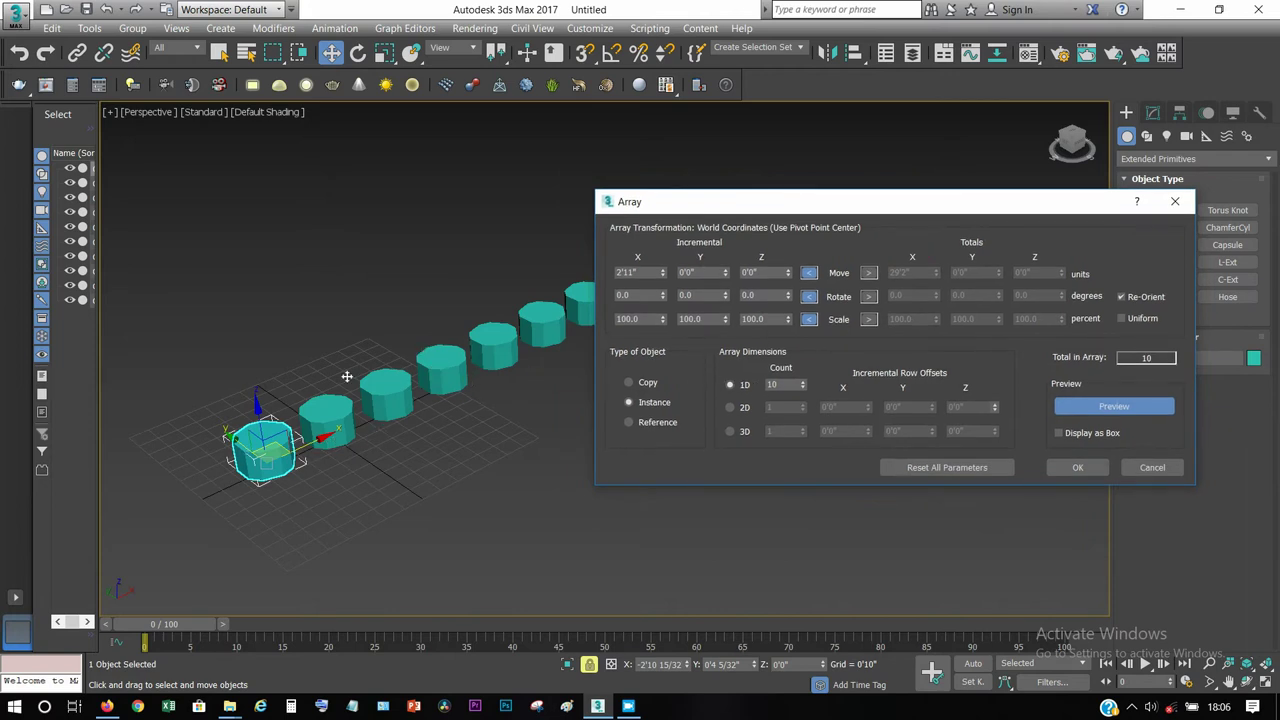
Switch the array to 2D and enter a 3'0" Y row offset.
{"action": "left_click", "coordinate": [730, 407]}
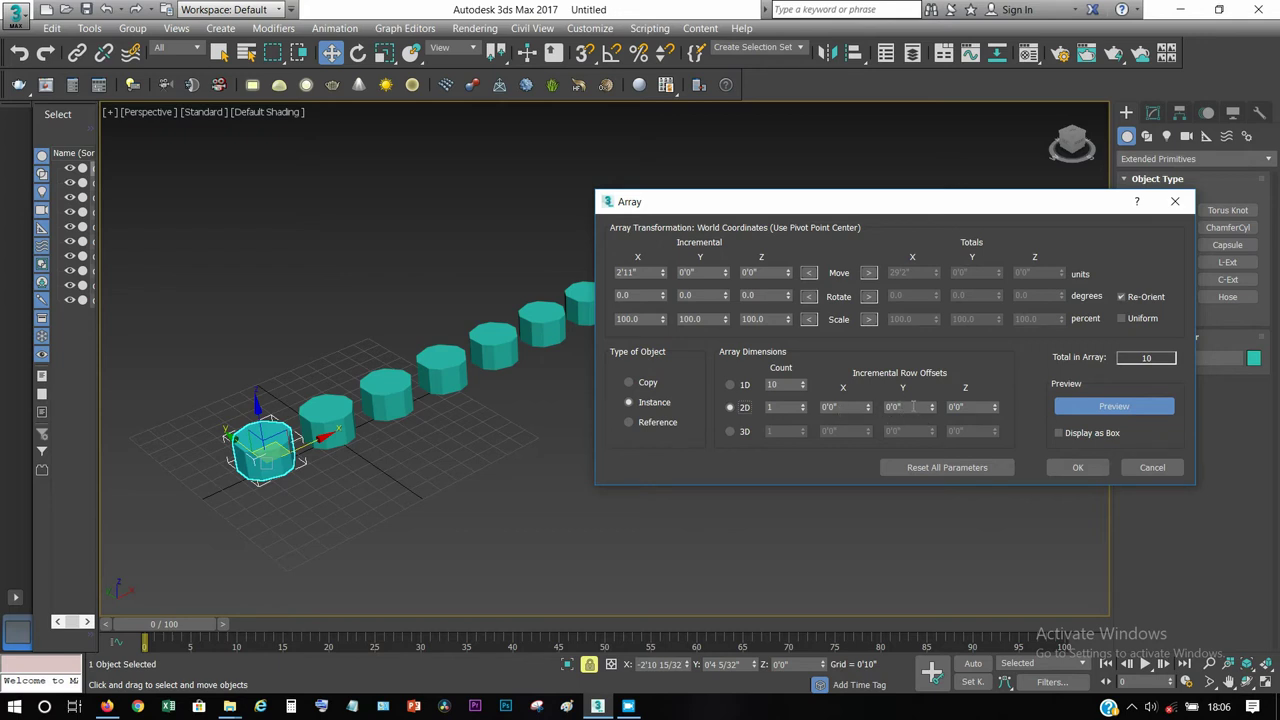
{"action": "double_click", "coordinate": [895, 407]}
{"action": "key", "text": "BackSpace"}
{"action": "type", "text": "3"}
{"action": "key", "text": "Return"}
Raise the 2D count to 5, widen the row offset to 4'2", and enable 3D.
{"action": "left_click", "coordinate": [801, 405]}
{"action": "left_click", "coordinate": [801, 405]}
{"action": "left_click", "coordinate": [801, 405]}
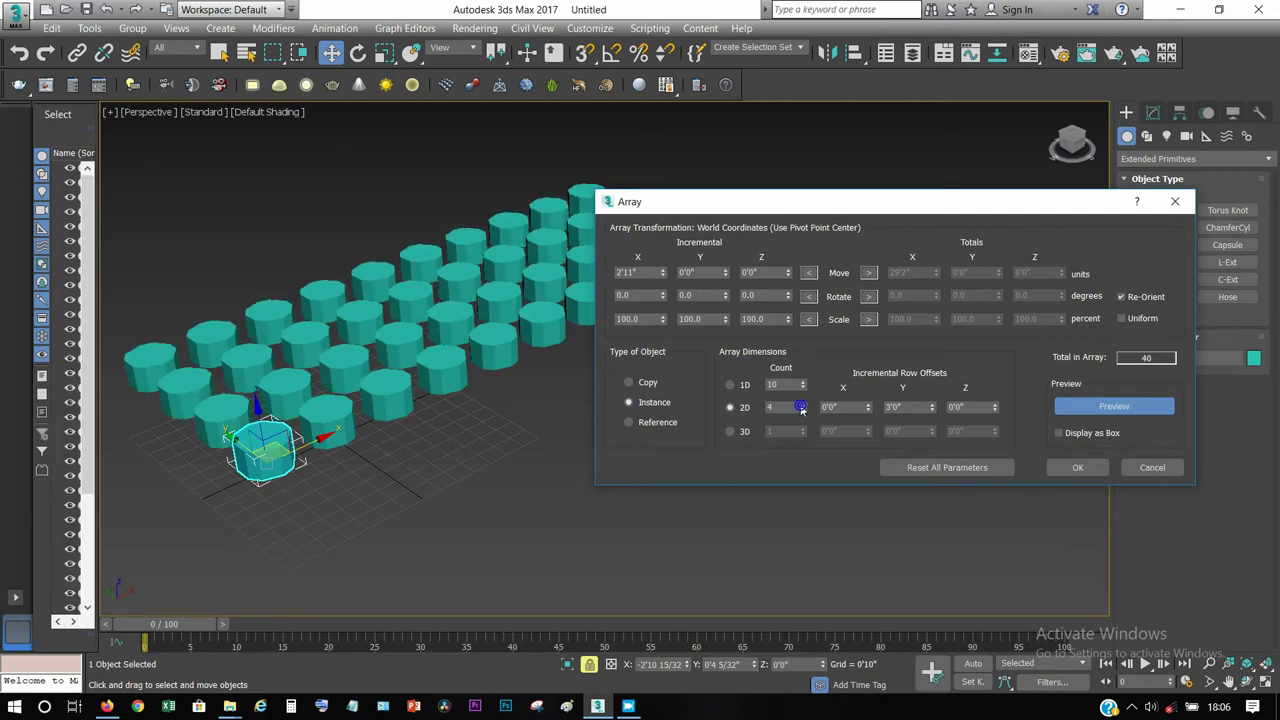
{"action": "left_click", "coordinate": [801, 404]}
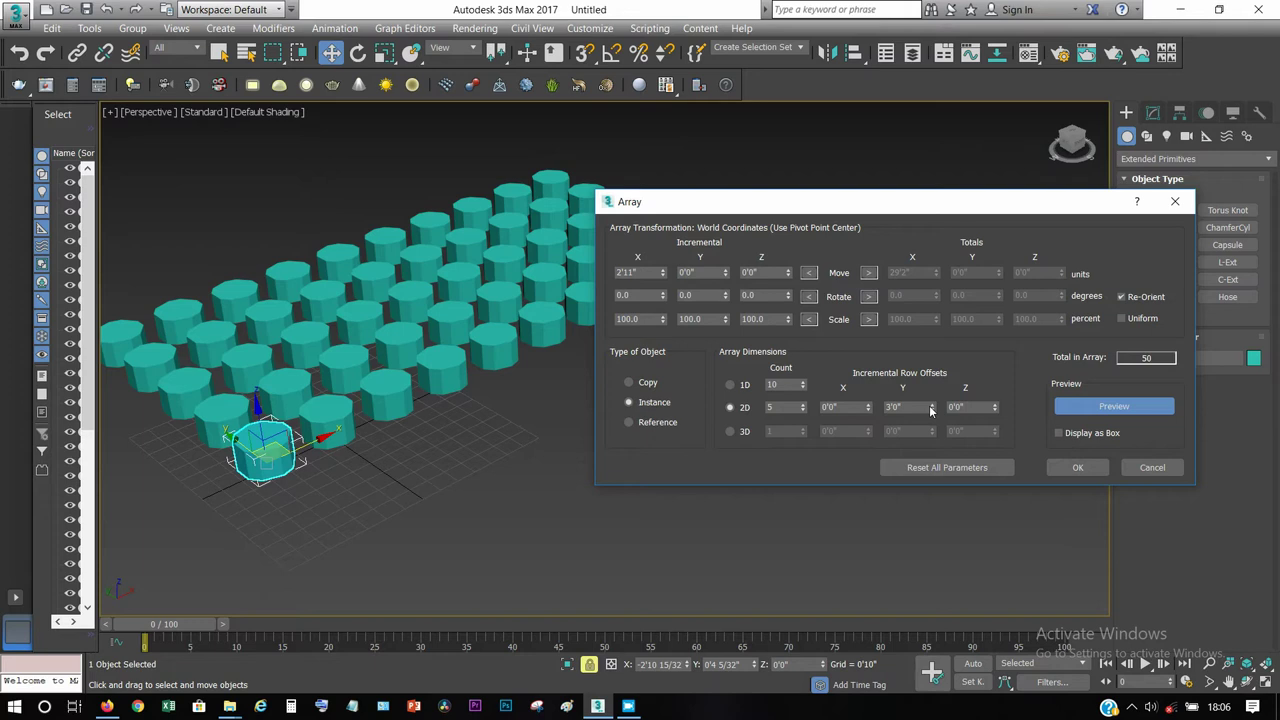
{"action": "mouse_move", "coordinate": [930, 407]}
{"action": "left_mouse_down"}
{"action": "mouse_move", "coordinate": [931, 395]}
{"action": "mouse_move", "coordinate": [931, 406]}
{"action": "left_mouse_up"}
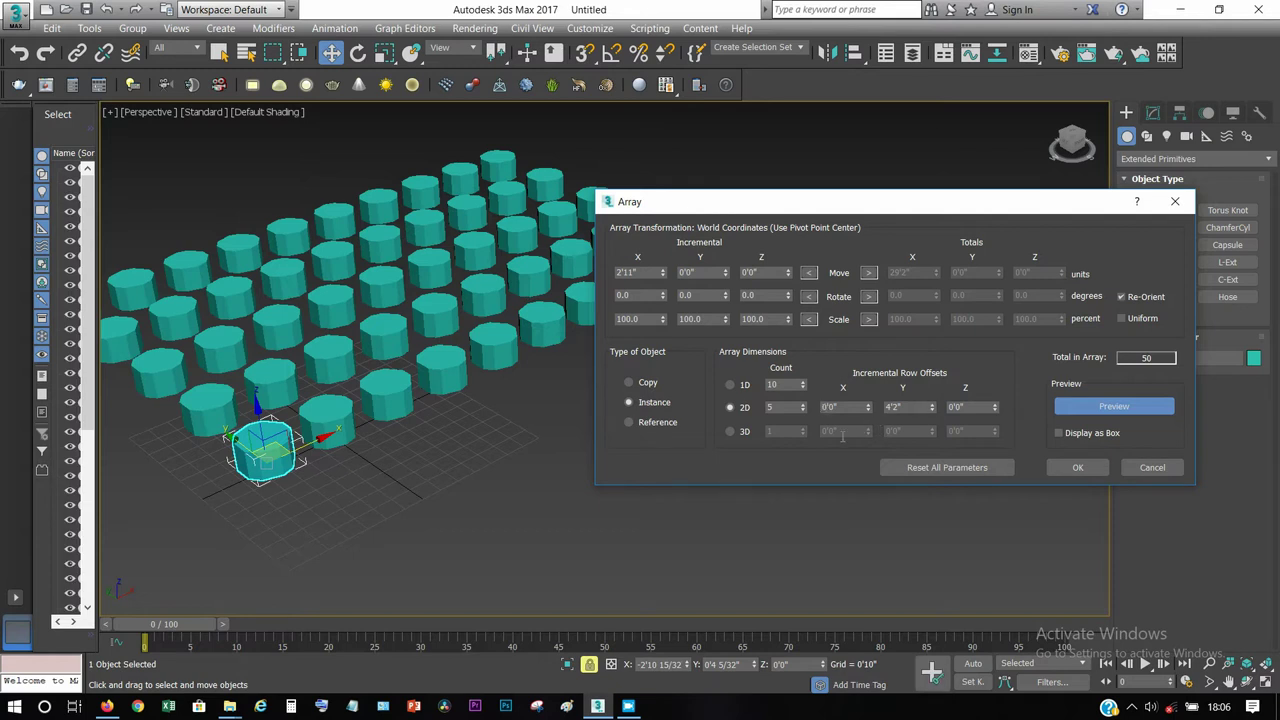
{"action": "left_click", "coordinate": [729, 432]}
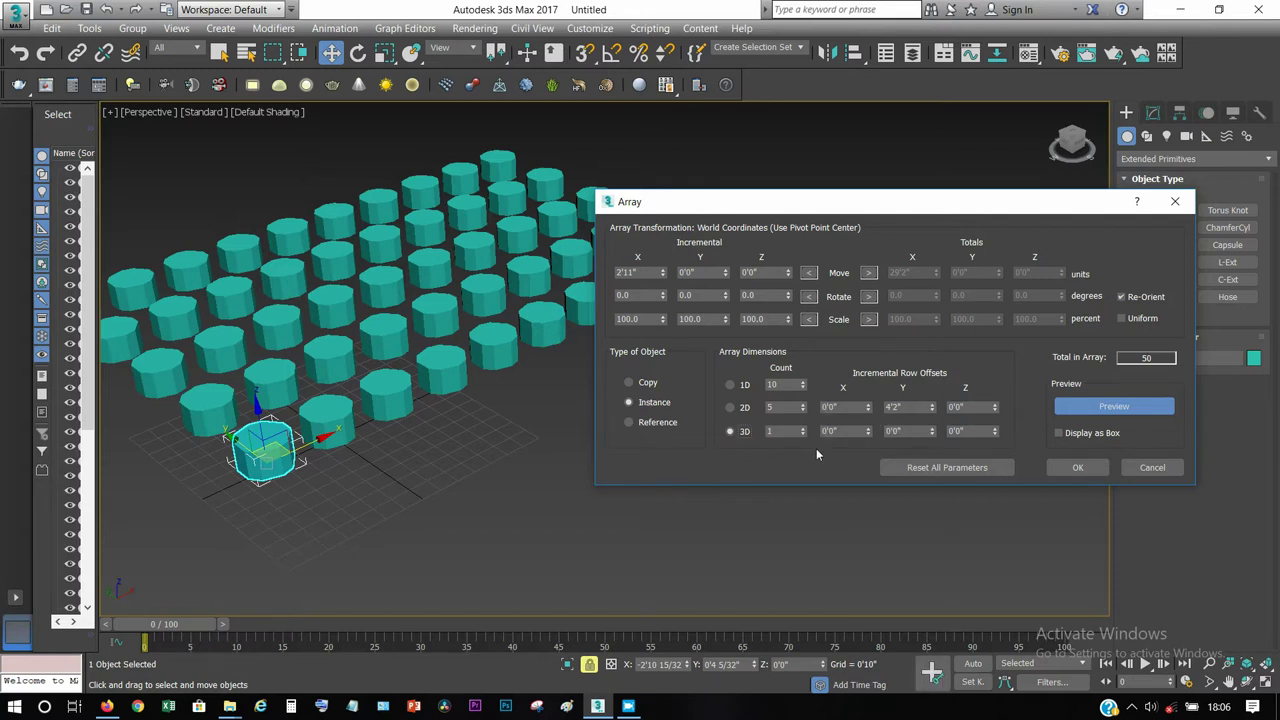
Set a 5'0" Z layer offset and 3D count of 4, then apply the 200-gengon array.
{"action": "left_click", "coordinate": [968, 429]}
{"action": "type", "text": "5"}
{"action": "key", "text": "Return"}
{"action": "left_click", "coordinate": [803, 427]}
{"action": "left_click", "coordinate": [803, 427]}
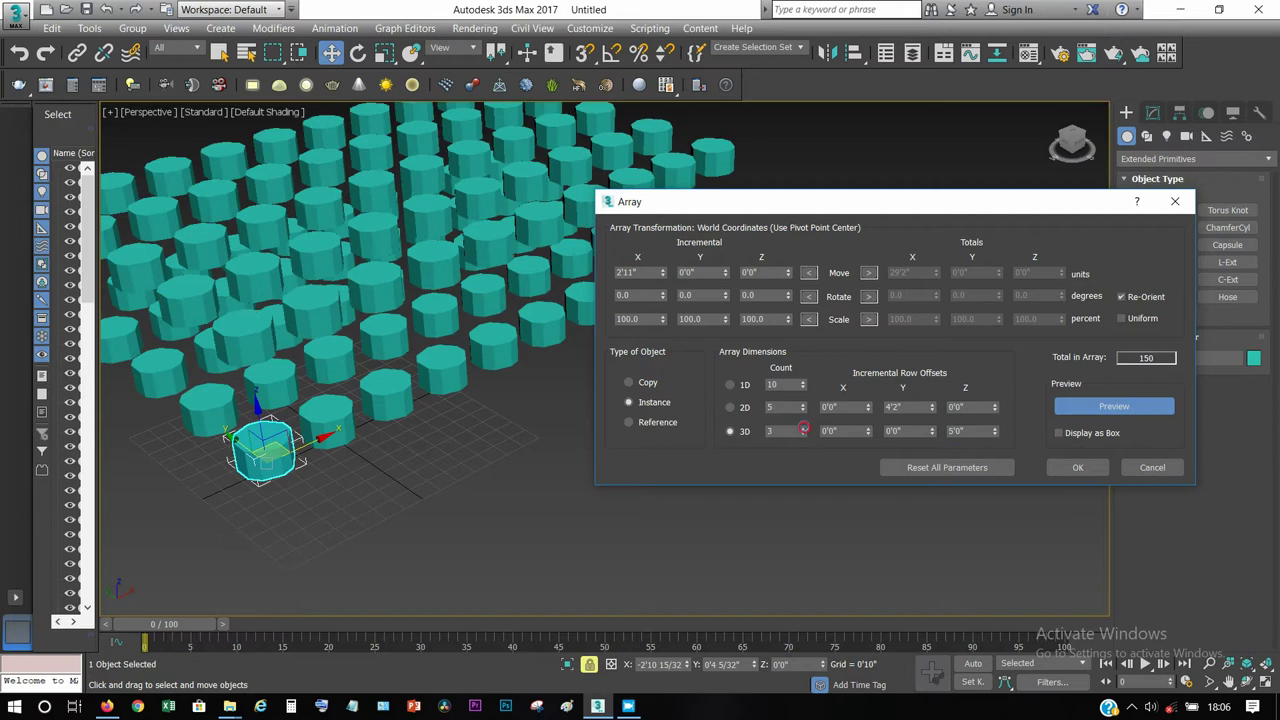
{"action": "left_click", "coordinate": [803, 427]}
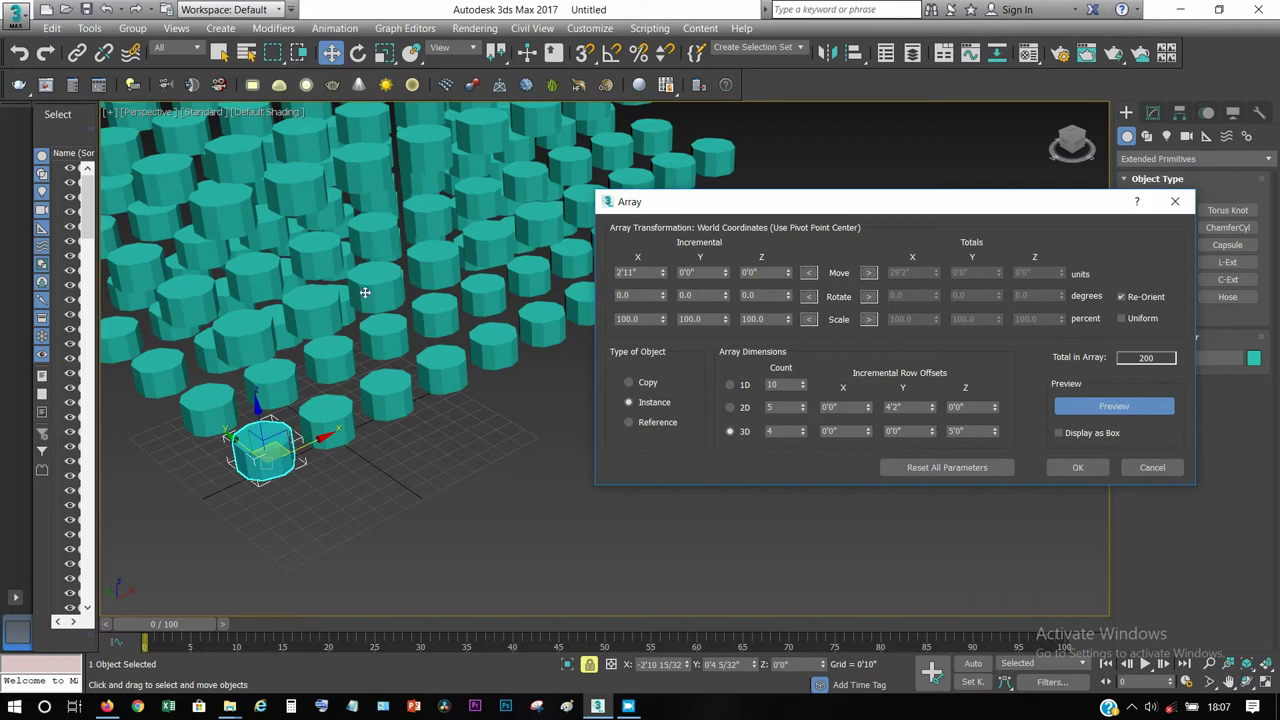
{"action": "left_click", "coordinate": [1077, 468]}
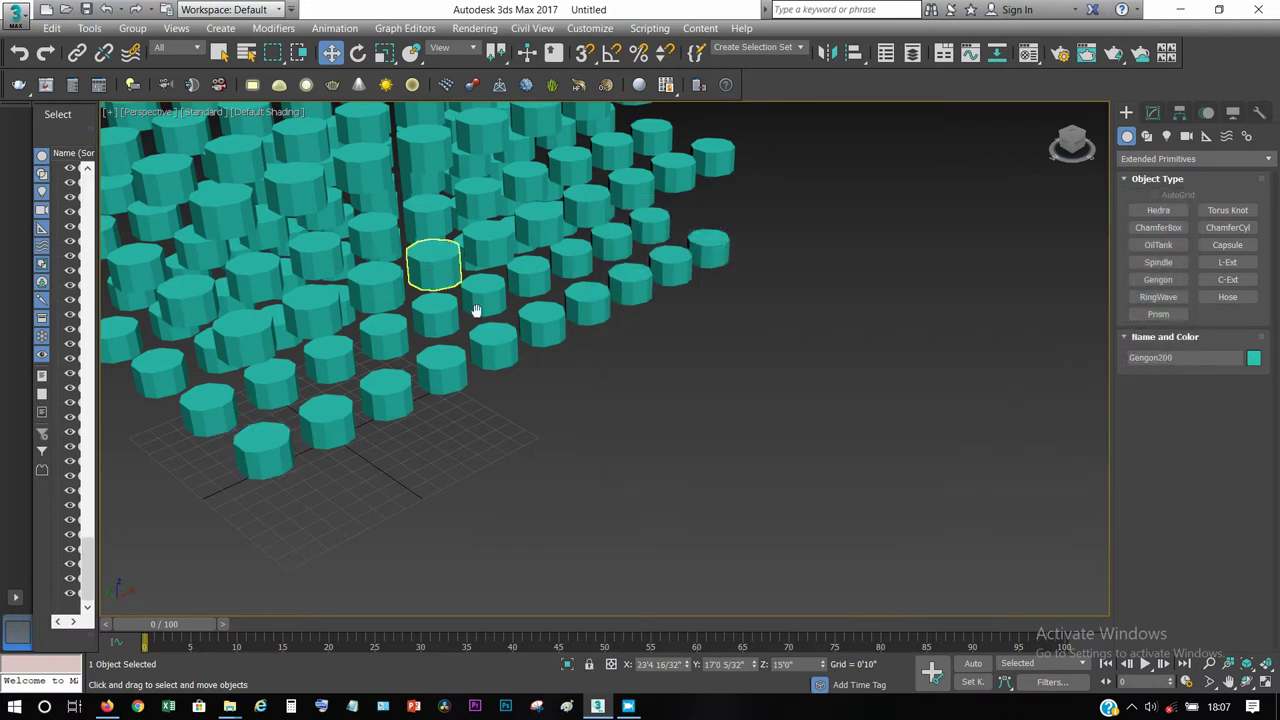
{"action": "scroll", "coordinate": [500, 310], "scroll_direction": "down", "scroll_amount": 3}
{"action": "scroll", "coordinate": [570, 365], "scroll_direction": "down", "scroll_amount": 3}
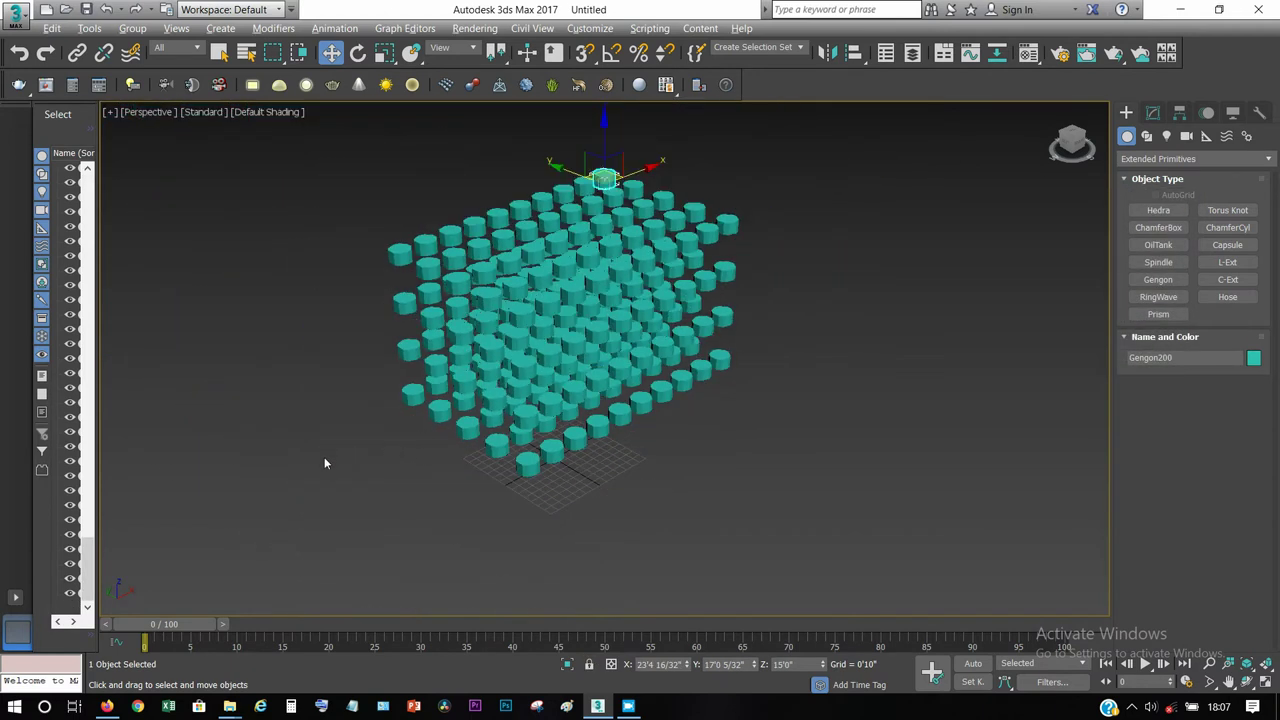
{"action": "mouse_move", "coordinate": [324, 463]}
{"action": "middle_mouse_down", "text": "alt"}
{"action": "mouse_move", "coordinate": [440, 484]}
{"action": "mouse_move", "coordinate": [448, 453]}
{"action": "mouse_move", "coordinate": [426, 434]}
{"action": "mouse_move", "coordinate": [338, 436]}
{"action": "mouse_move", "coordinate": [240, 459]}
{"action": "middle_mouse_up", "text": "alt"}
{"action": "mouse_move", "coordinate": [319, 468]}
{"action": "middle_mouse_down", "text": "alt"}
{"action": "mouse_move", "coordinate": [277, 374]}
{"action": "mouse_move", "coordinate": [546, 374]}
{"action": "mouse_move", "coordinate": [531, 394]}
{"action": "mouse_move", "coordinate": [389, 417]}
{"action": "mouse_move", "coordinate": [397, 391]}
{"action": "mouse_move", "coordinate": [511, 427]}
{"action": "mouse_move", "coordinate": [451, 423]}
{"action": "mouse_move", "coordinate": [554, 426]}
{"action": "mouse_move", "coordinate": [463, 434]}
{"action": "mouse_move", "coordinate": [491, 424]}
{"action": "mouse_move", "coordinate": [479, 424]}
{"action": "middle_mouse_up", "text": "alt"}
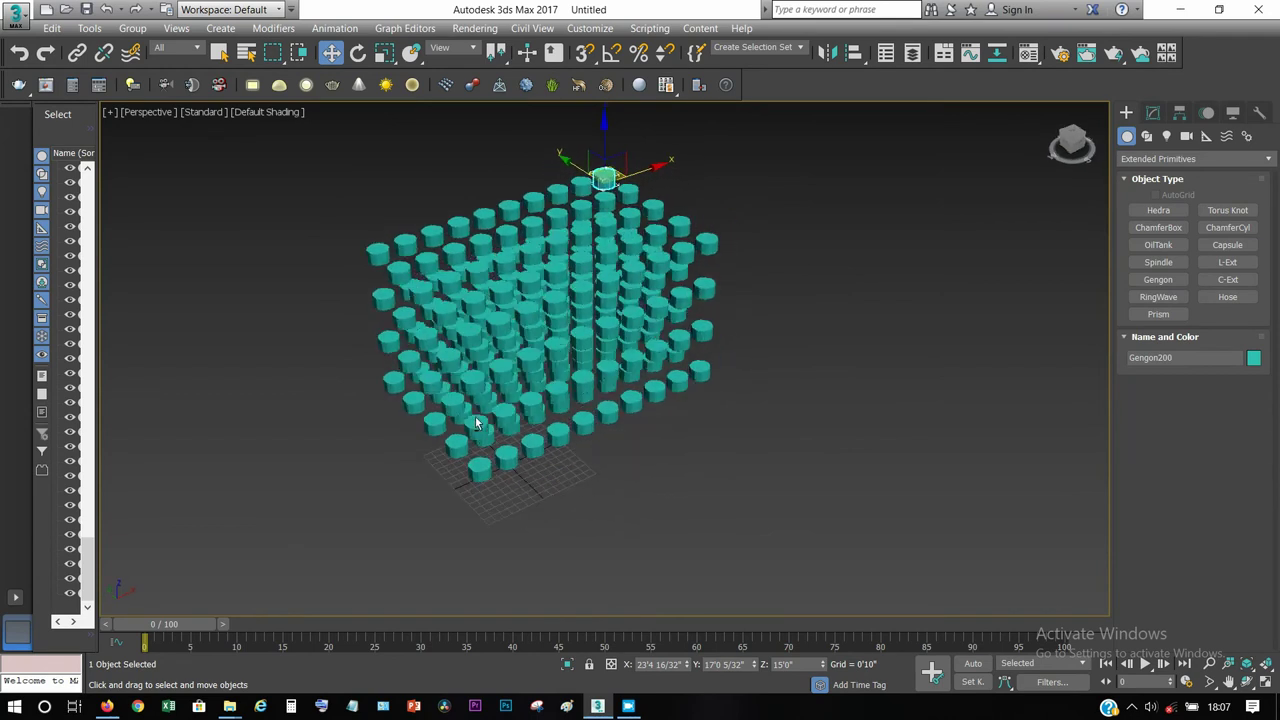
{"action": "middle_click_drag", "start_coordinate": [480, 318], "coordinate": [480, 343]}
{"action": "scroll", "coordinate": [480, 347], "scroll_direction": "up", "scroll_amount": 2}
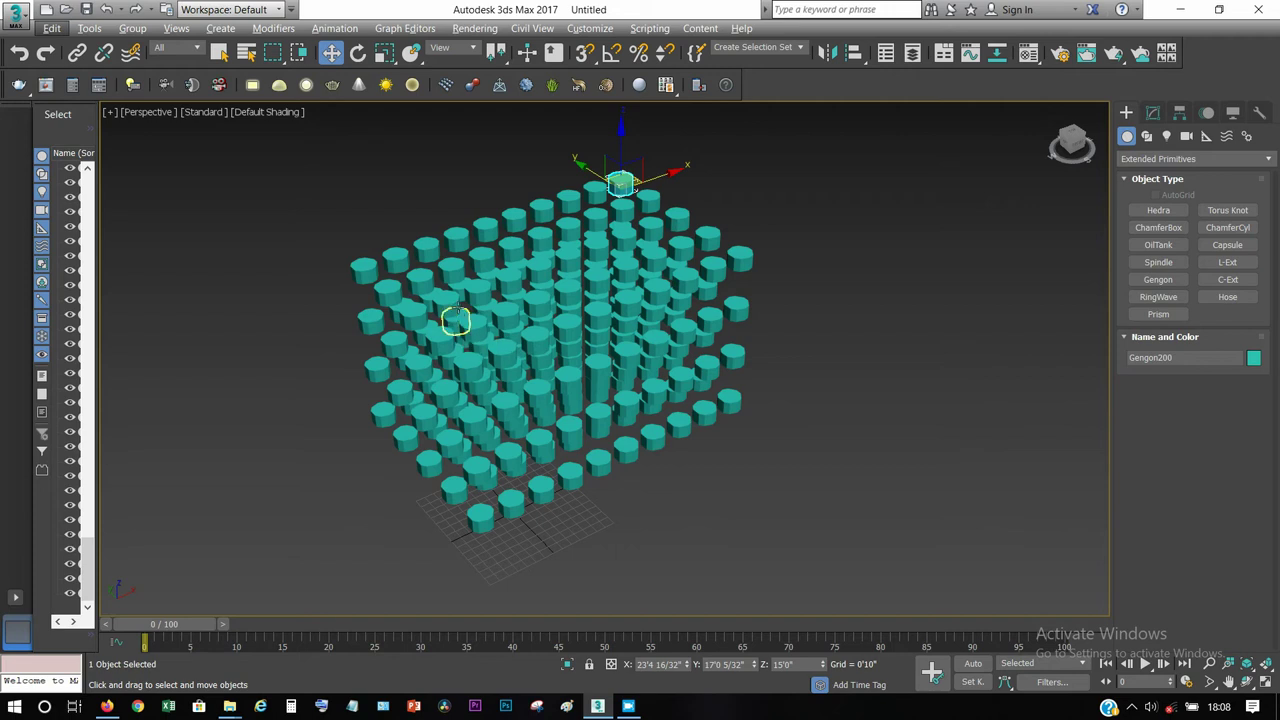
{"action": "middle_click_drag", "start_coordinate": [490, 291], "coordinate": [685, 476], "text": "alt"}
{"action": "left_click", "coordinate": [685, 476]}
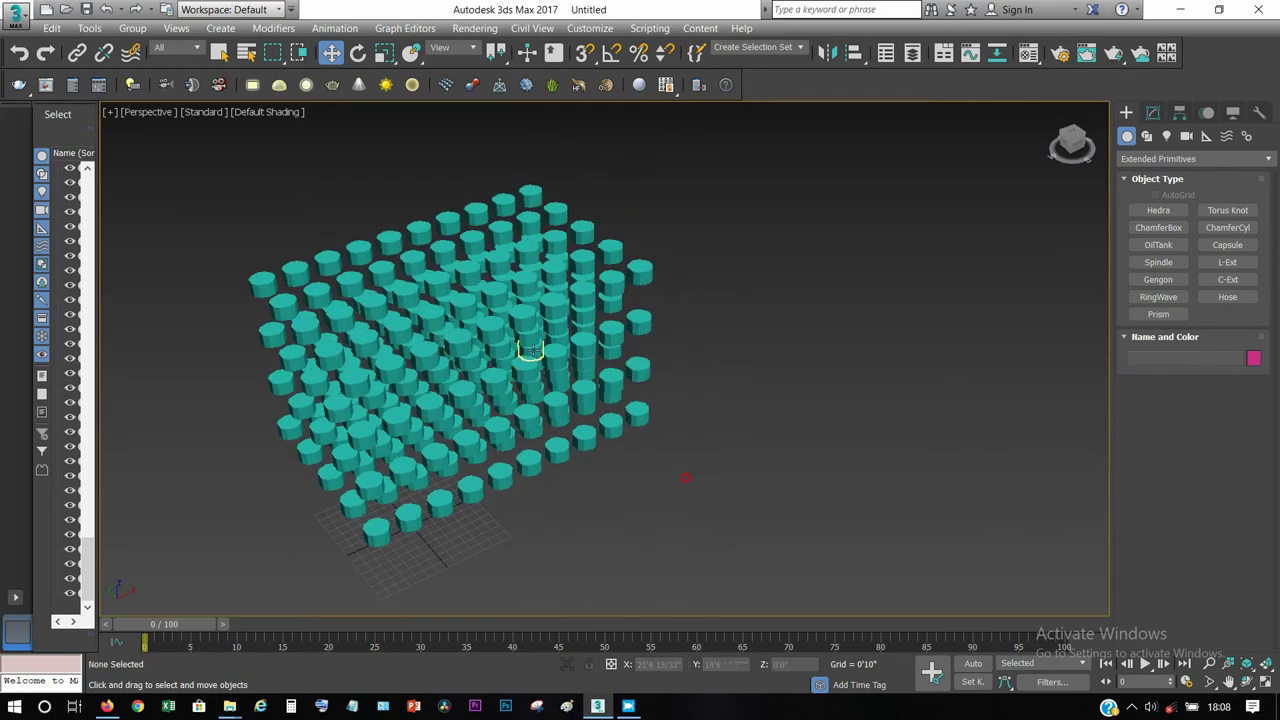
{"action": "mouse_move", "coordinate": [528, 351]}
{"action": "middle_mouse_down", "text": "alt"}
{"action": "mouse_move", "coordinate": [316, 386]}
{"action": "mouse_move", "coordinate": [434, 386]}
{"action": "mouse_move", "coordinate": [286, 406]}
{"action": "mouse_move", "coordinate": [314, 420]}
{"action": "middle_mouse_up", "text": "alt"}
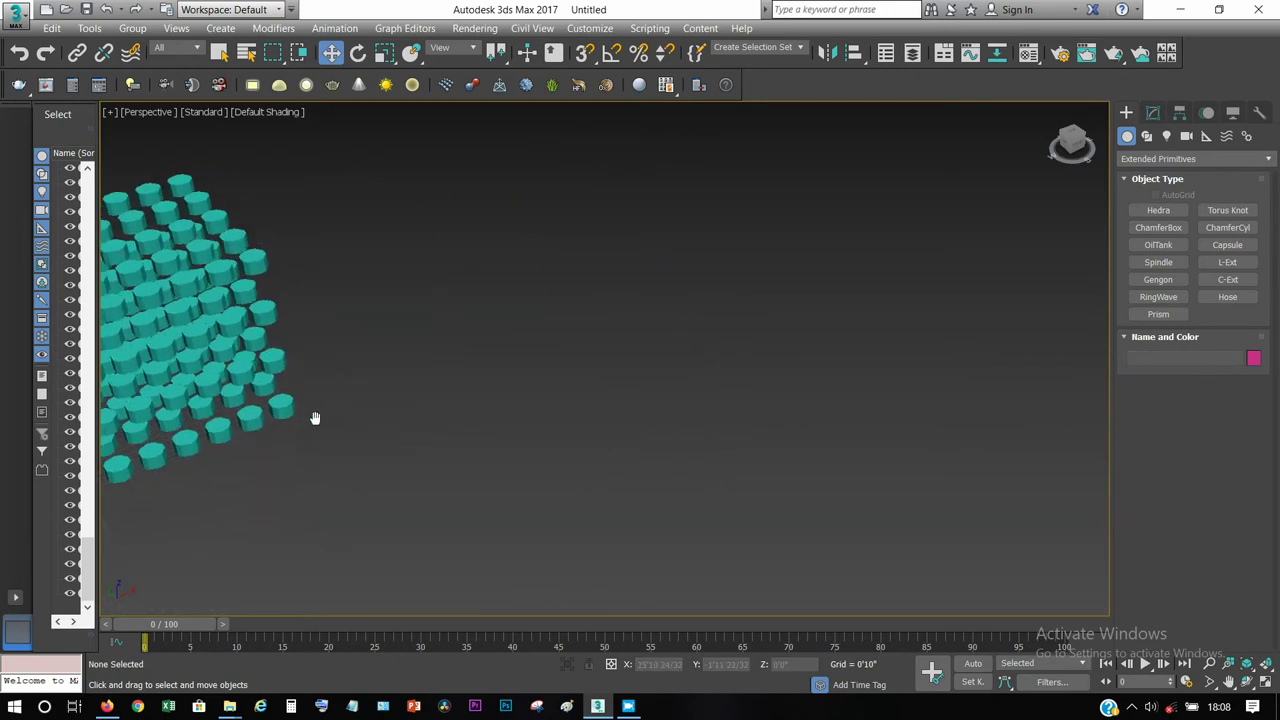
Draw a cone-topped spindle in empty space, setting its base, height and cap height.
{"action": "left_click", "coordinate": [1161, 262]}
{"action": "left_click_drag", "start_coordinate": [595, 425], "coordinate": [655, 430]}
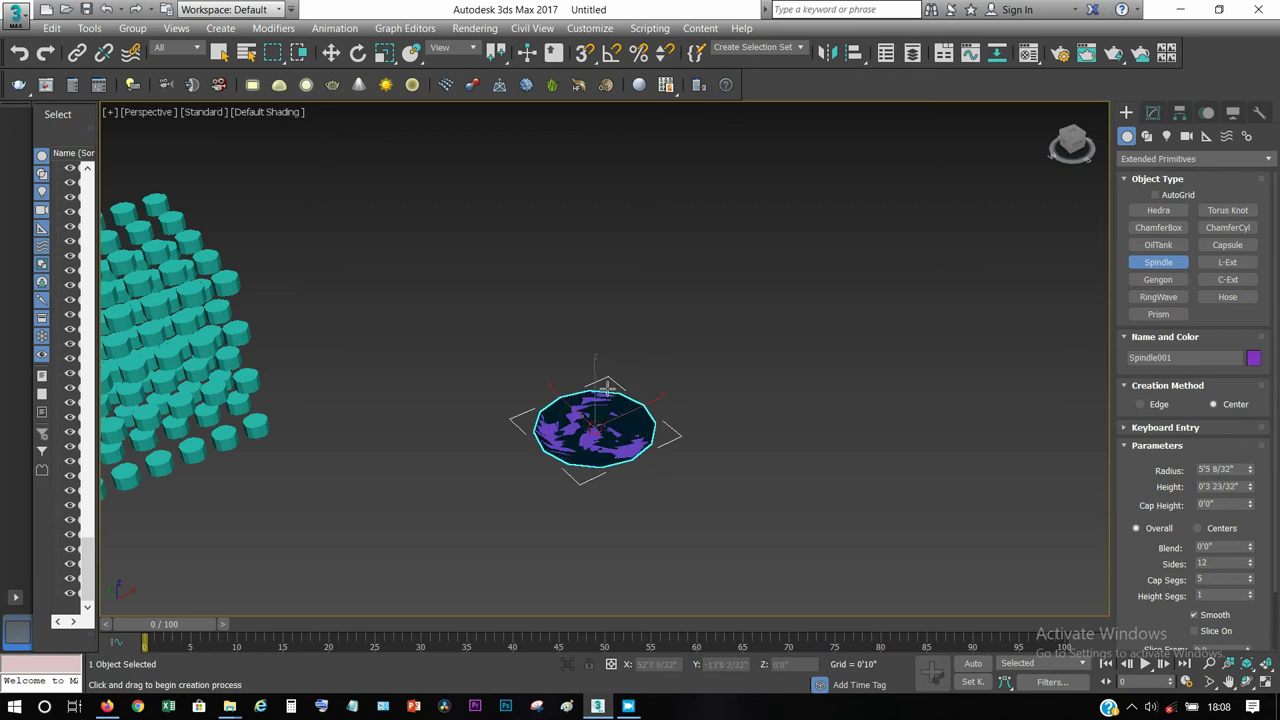
{"action": "left_click", "coordinate": [592, 310]}
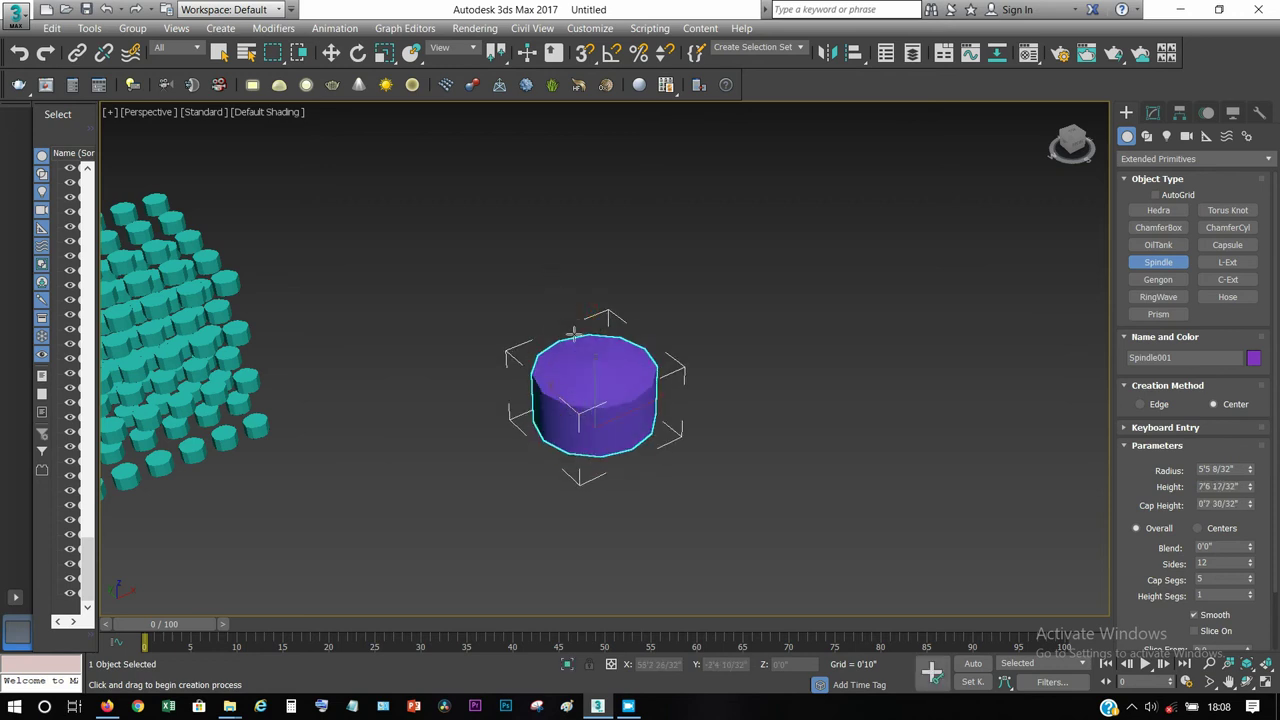
{"action": "left_click", "coordinate": [565, 288]}
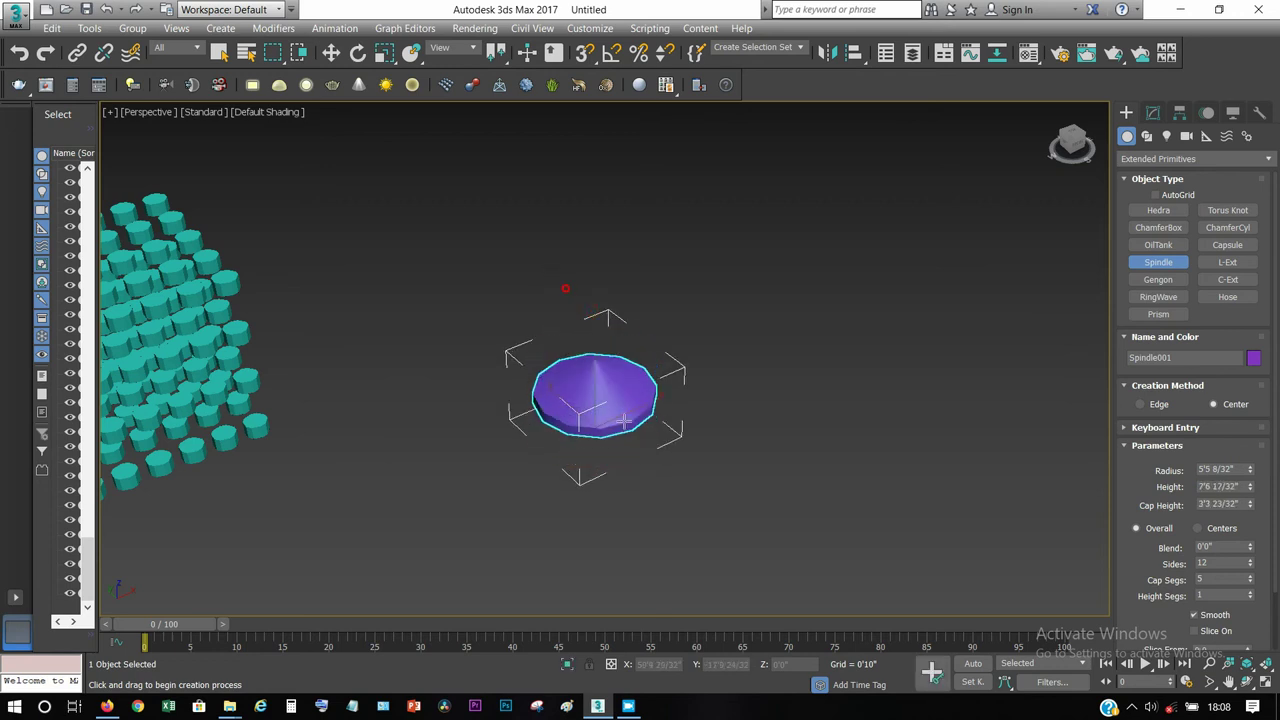
{"action": "middle_click_drag", "start_coordinate": [624, 421], "coordinate": [549, 377]}
Start drawing a tall capsule to the right of the spindle.
{"action": "left_click", "coordinate": [331, 52]}
{"action": "middle_click_drag", "start_coordinate": [465, 317], "coordinate": [400, 346]}
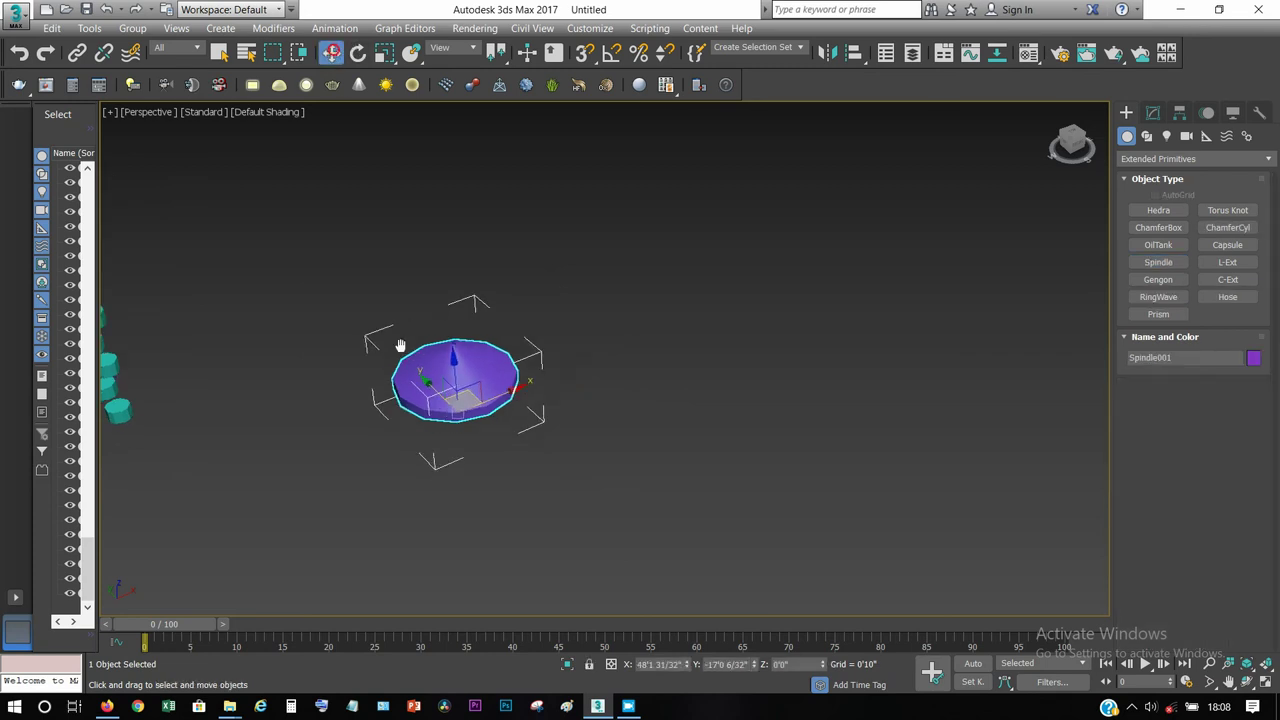
{"action": "left_click", "coordinate": [1227, 245]}
{"action": "left_click_drag", "start_coordinate": [709, 378], "coordinate": [712, 372]}
{"action": "left_click", "coordinate": [691, 115]}
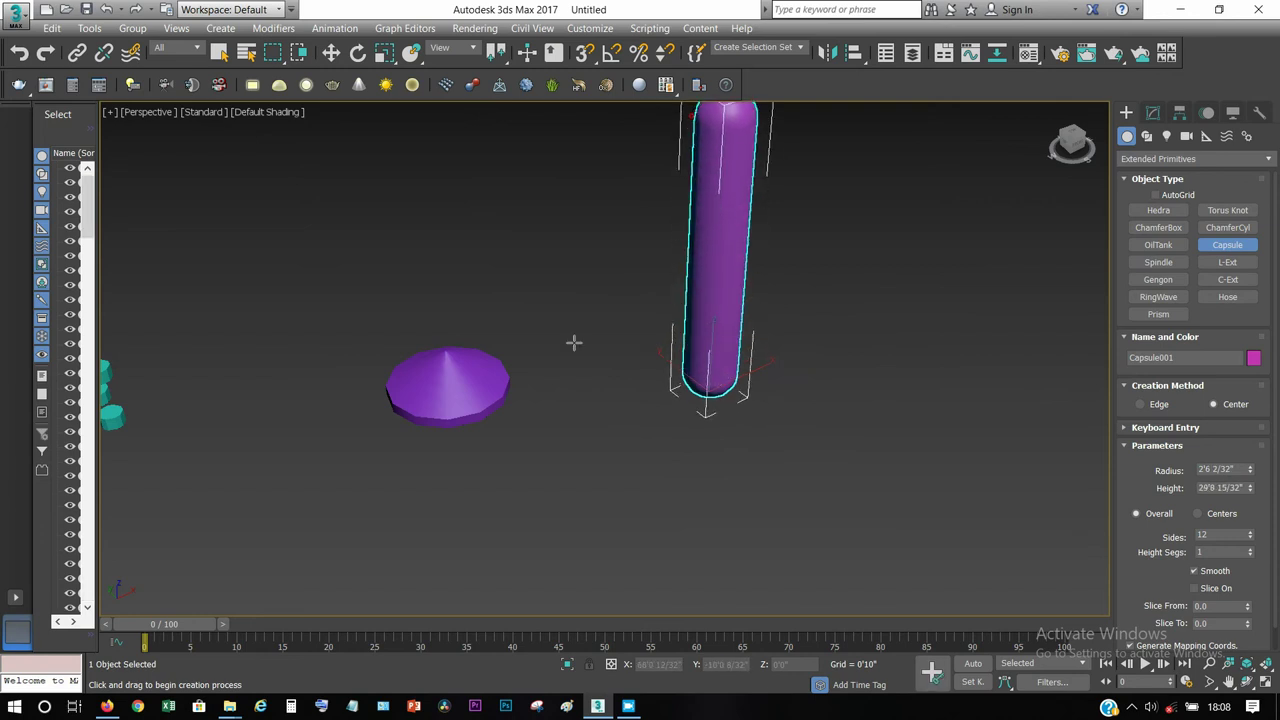
{"action": "scroll", "coordinate": [541, 339], "scroll_direction": "down", "scroll_amount": 1}
{"action": "scroll", "coordinate": [461, 439], "scroll_direction": "down", "scroll_amount": 1}
{"action": "scroll", "coordinate": [537, 417], "scroll_direction": "down", "scroll_amount": 1}
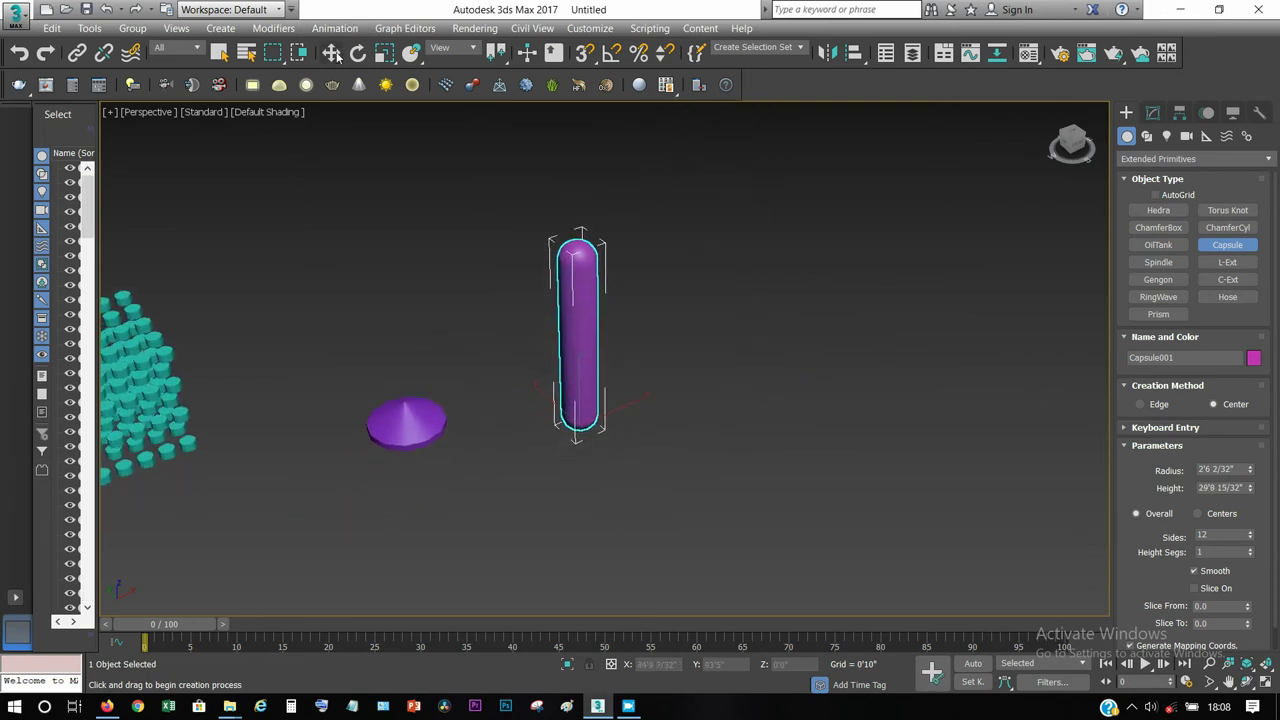
{"action": "left_click", "coordinate": [331, 52]}
{"action": "left_click", "coordinate": [410, 425]}
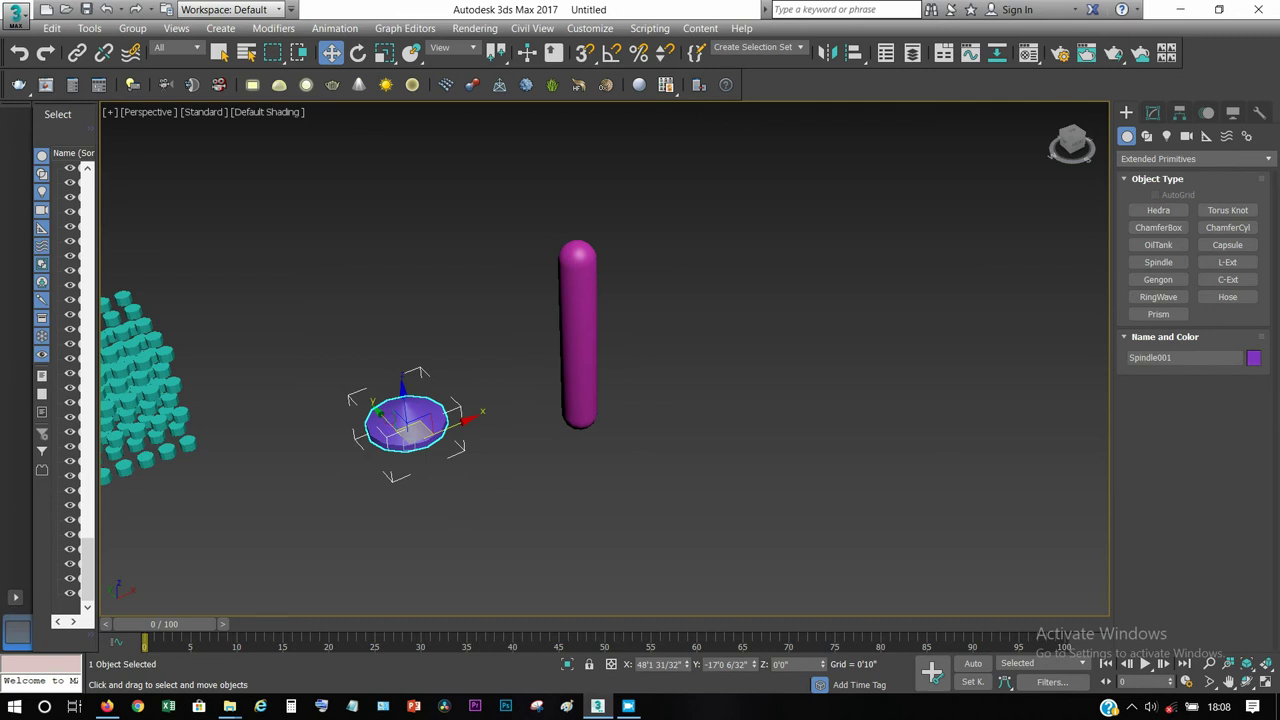
{"action": "left_click", "coordinate": [578, 340]}
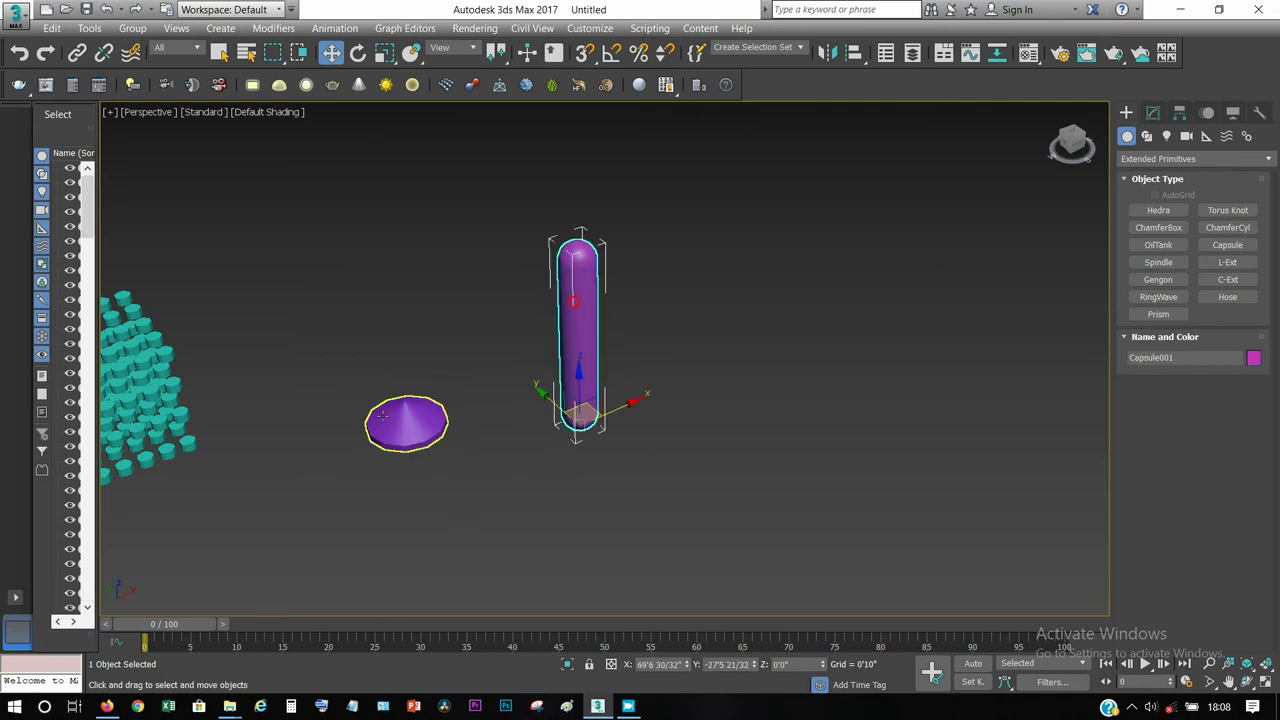
{"action": "left_click", "coordinate": [415, 412]}
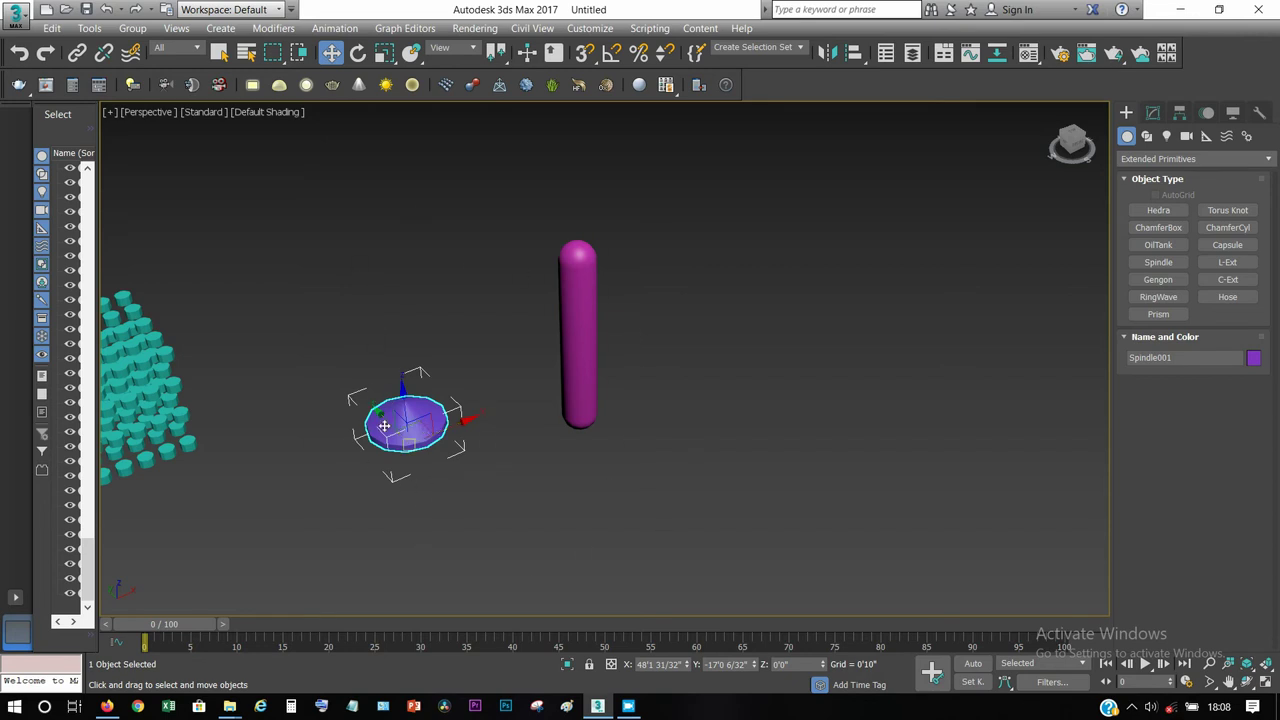
{"action": "middle_click_drag", "start_coordinate": [376, 408], "coordinate": [392, 428]}
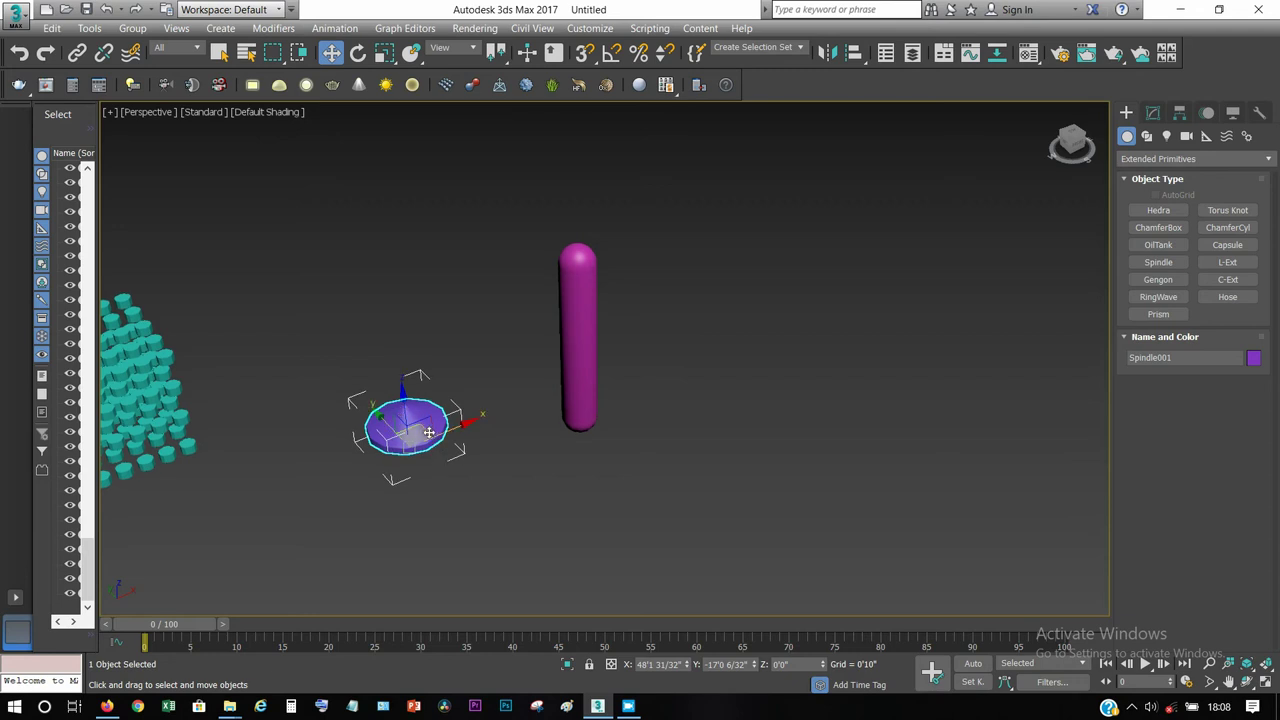
{"action": "left_click", "coordinate": [574, 326]}
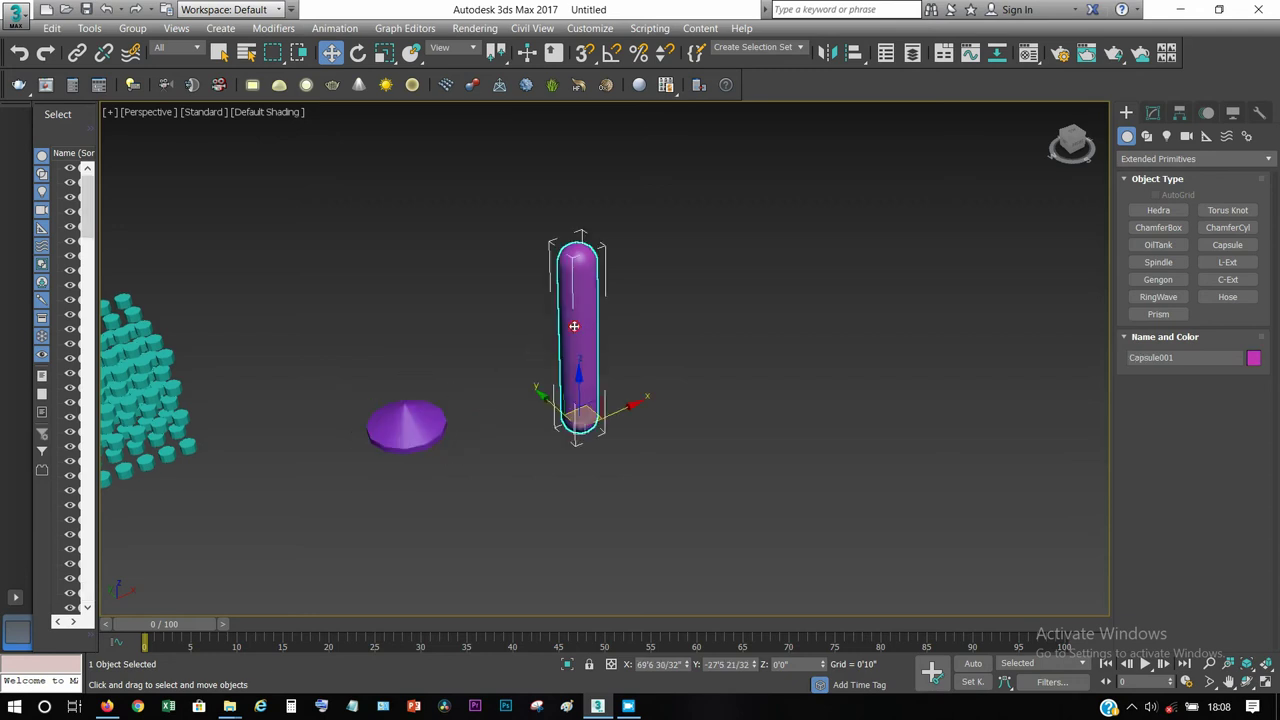
{"action": "left_click", "coordinate": [406, 421]}
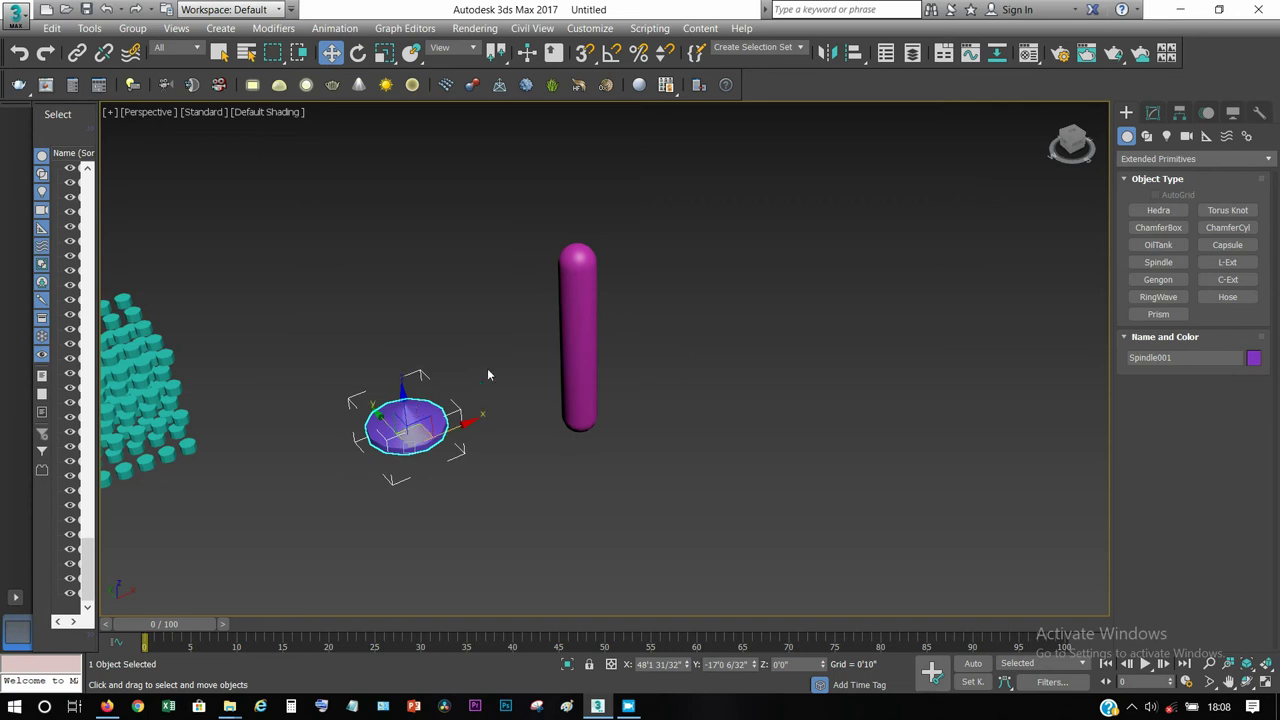
With Affect Pivot Only, move the spindle's pivot to the capsule's base.
{"action": "left_click", "coordinate": [565, 331]}
{"action": "left_click", "coordinate": [416, 421]}
{"action": "left_click", "coordinate": [1181, 113]}
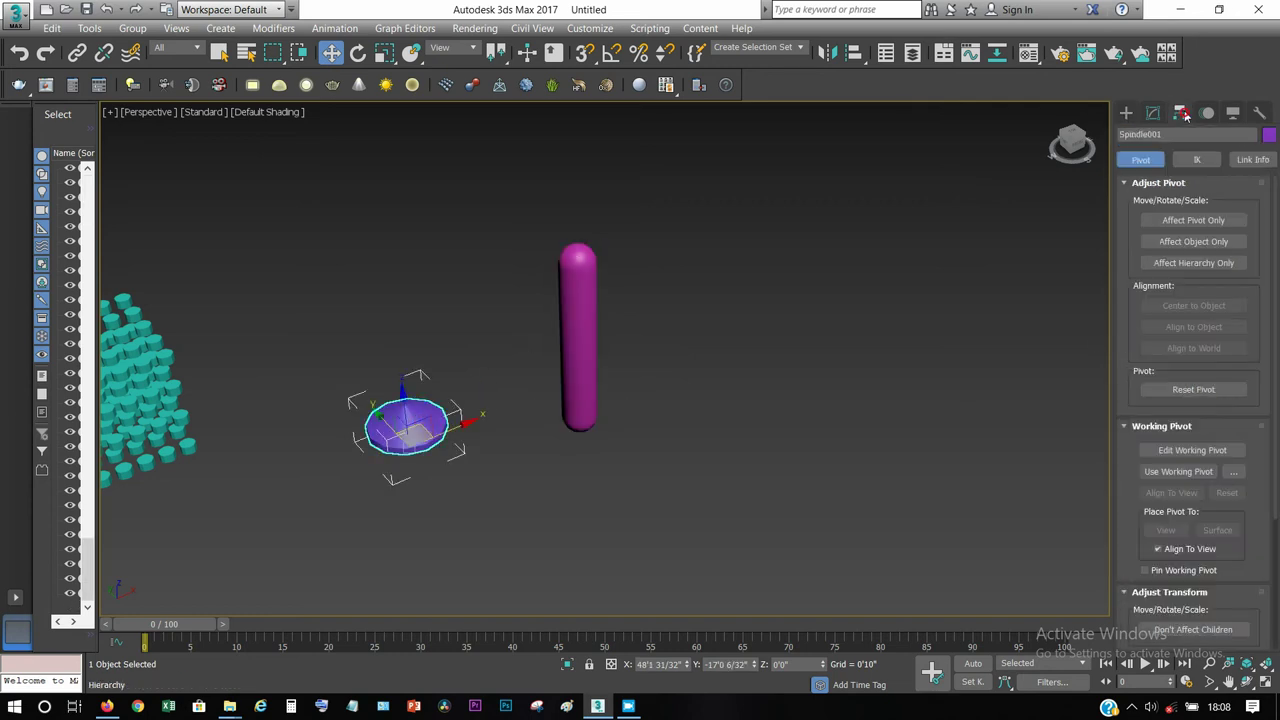
{"action": "left_click", "coordinate": [1176, 221]}
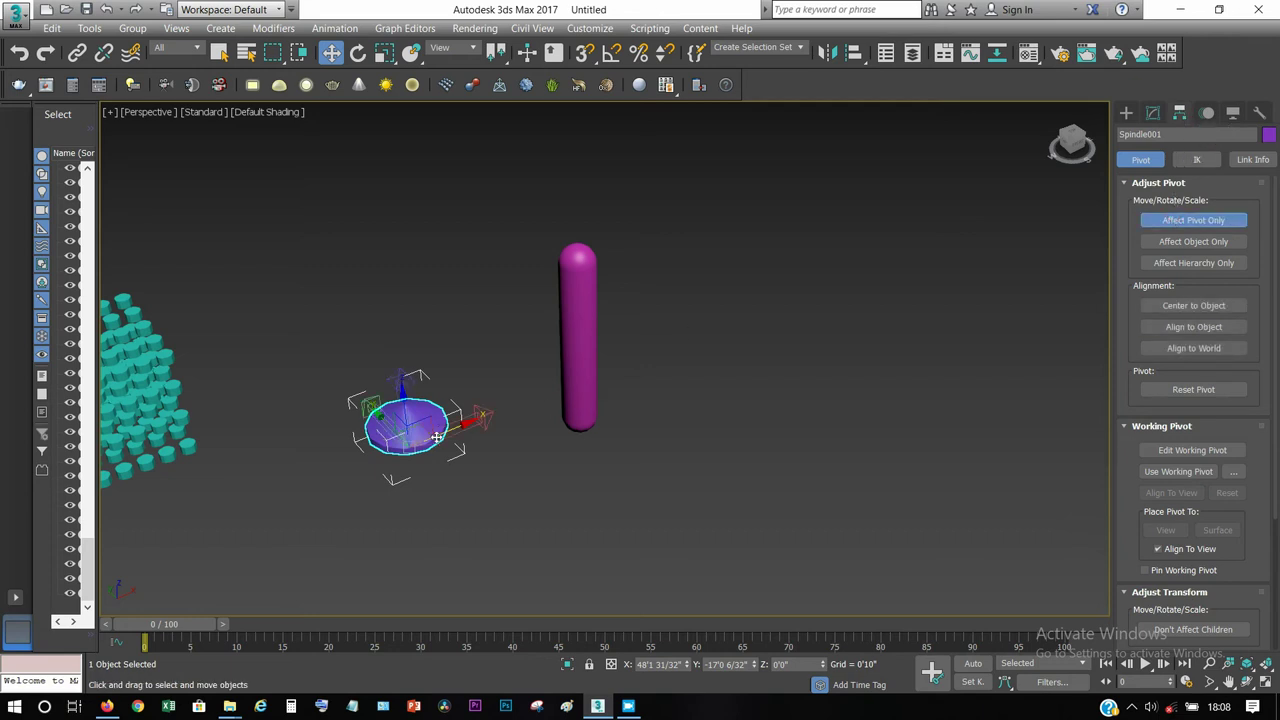
{"action": "mouse_move", "coordinate": [437, 437]}
{"action": "left_mouse_down"}
{"action": "mouse_move", "coordinate": [581, 350]}
{"action": "mouse_move", "coordinate": [612, 414]}
{"action": "left_mouse_up"}
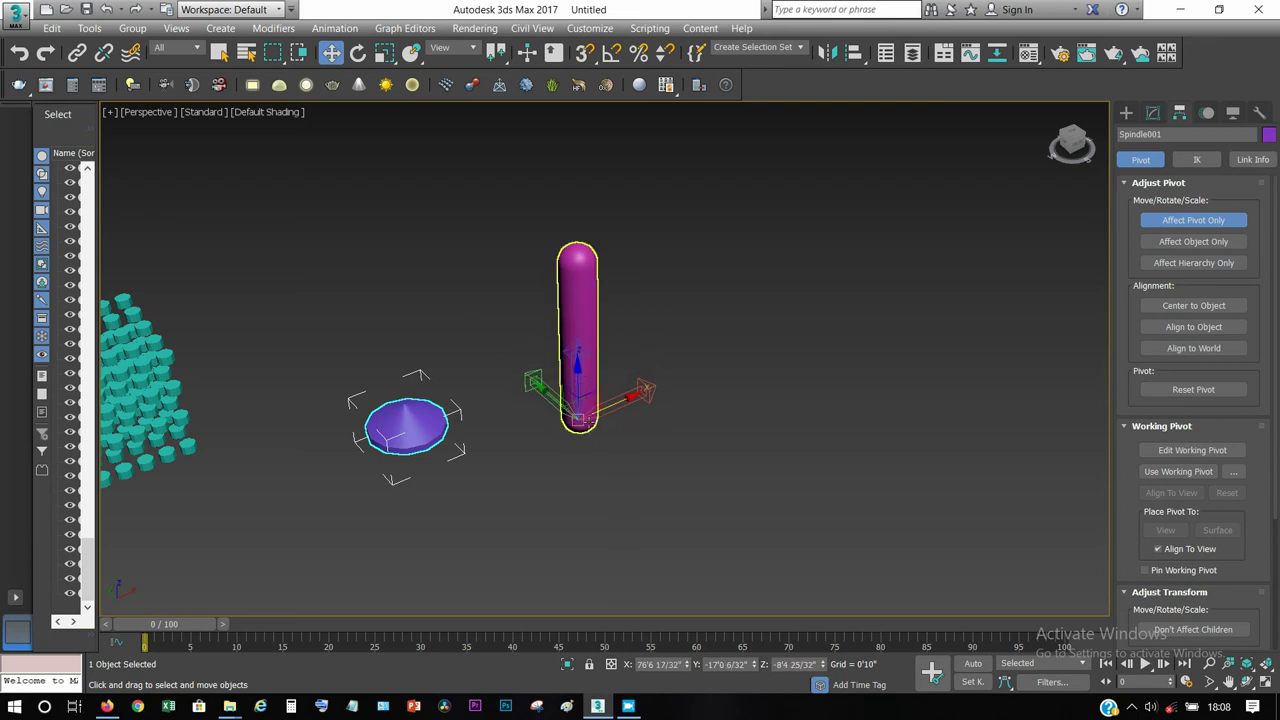
Return to the Create panel and reselect the purple cone spindle.
{"action": "left_click", "coordinate": [1128, 118]}
{"action": "left_click", "coordinate": [396, 458]}
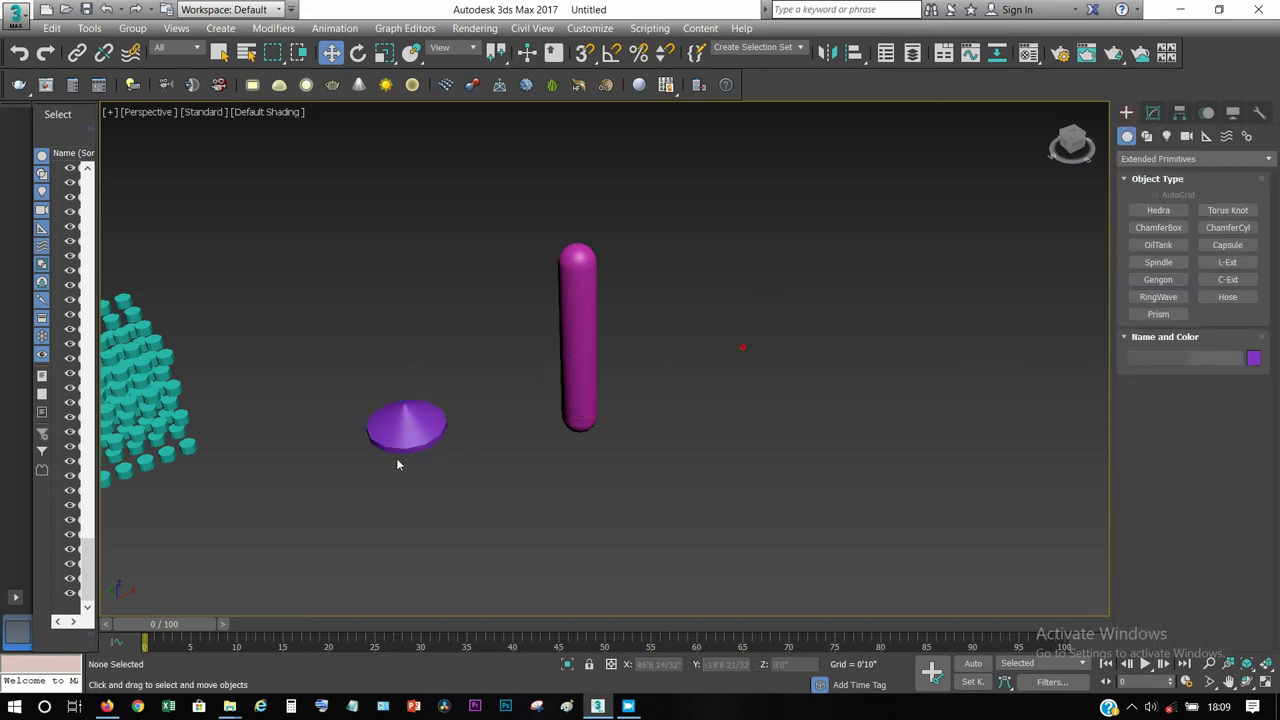
{"action": "left_click", "coordinate": [396, 425]}
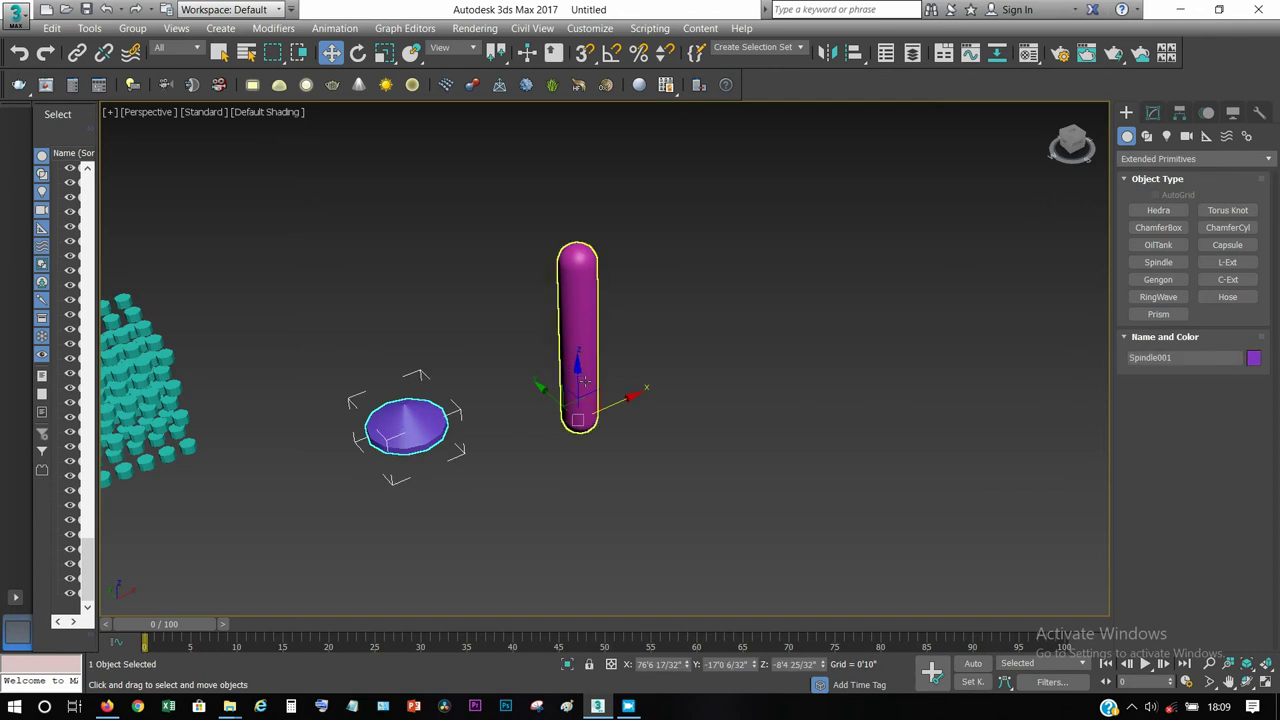
{"action": "left_click", "coordinate": [626, 355]}
{"action": "left_click", "coordinate": [583, 388]}
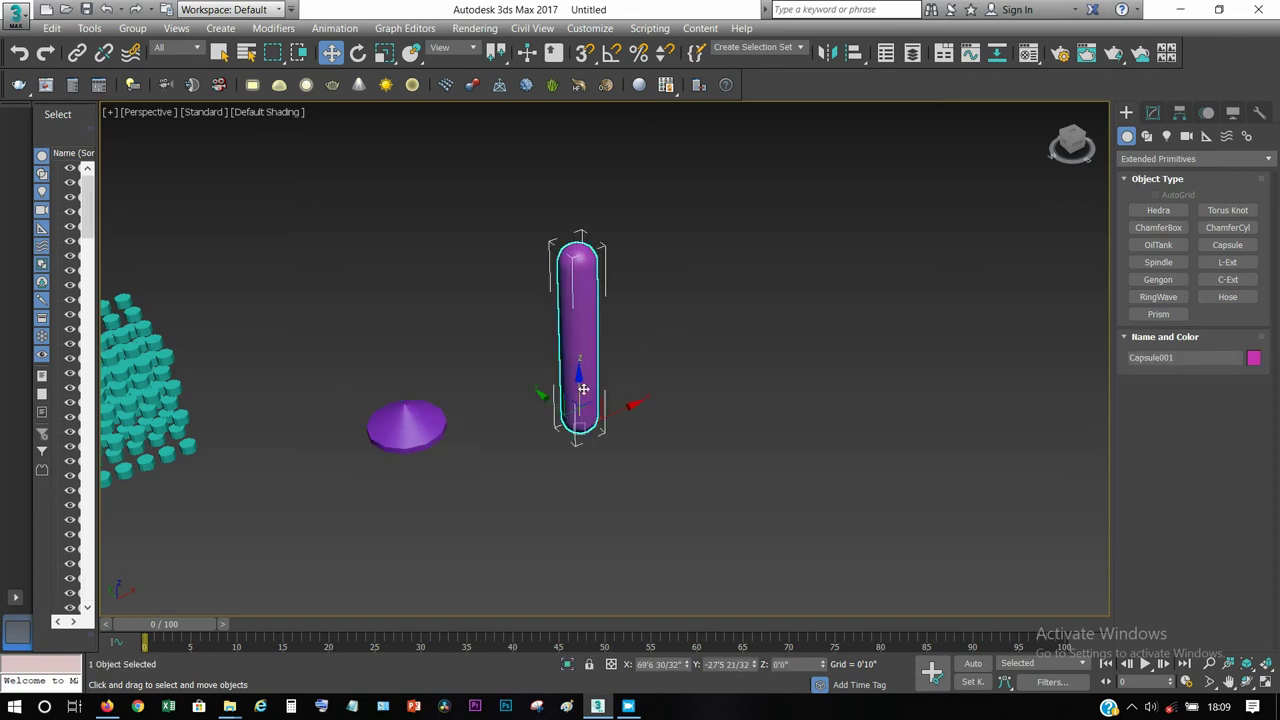
{"action": "left_click", "coordinate": [449, 462]}
{"action": "left_click", "coordinate": [430, 432]}
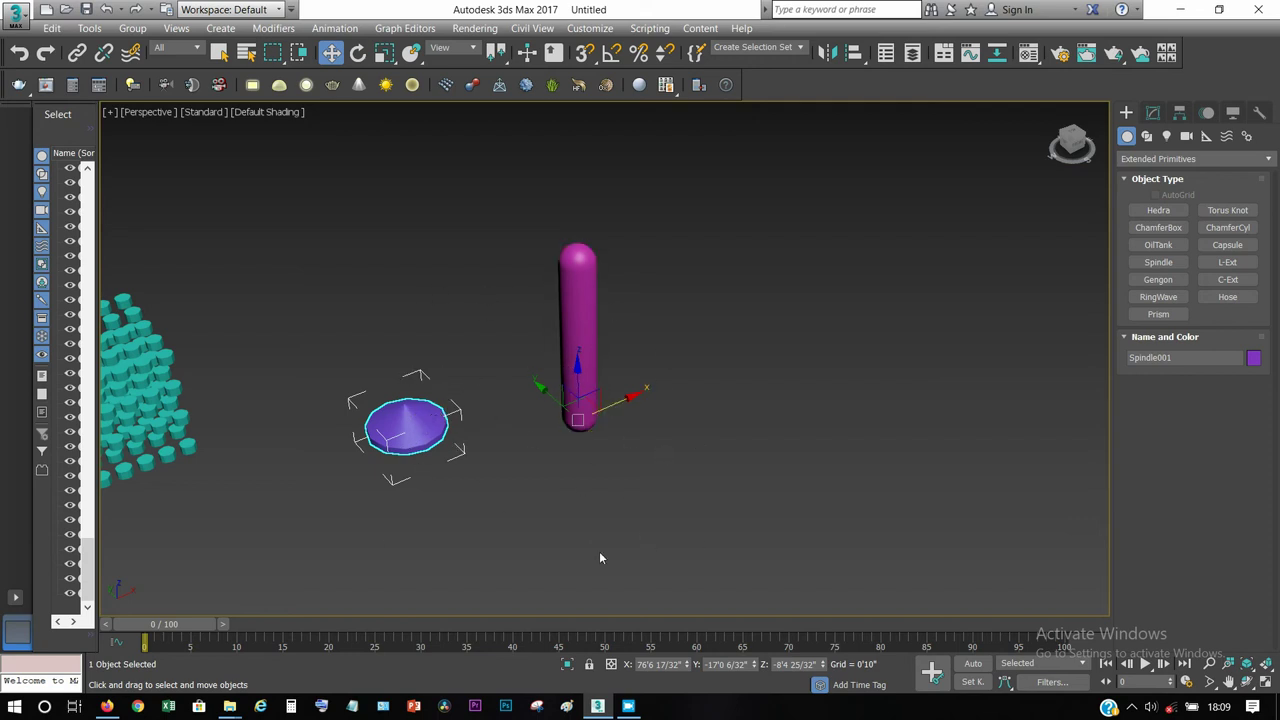
{"action": "left_click", "coordinate": [450, 449]}
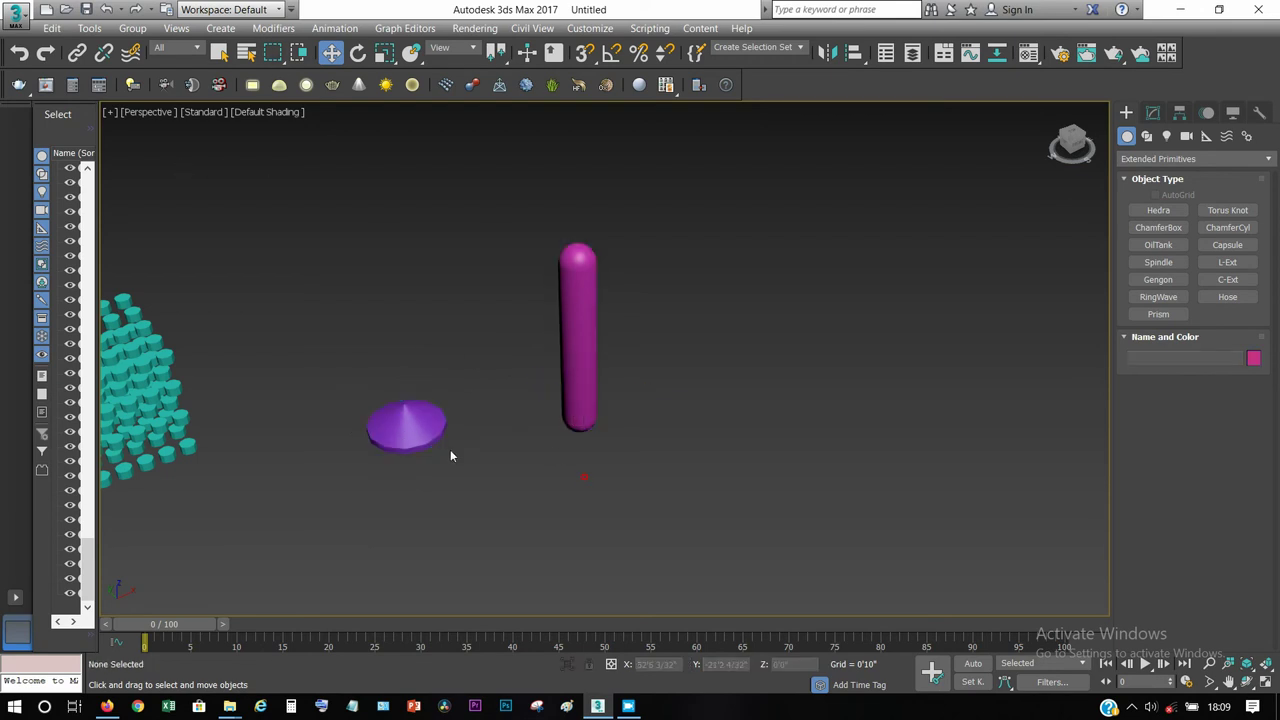
{"action": "left_click", "coordinate": [401, 419]}
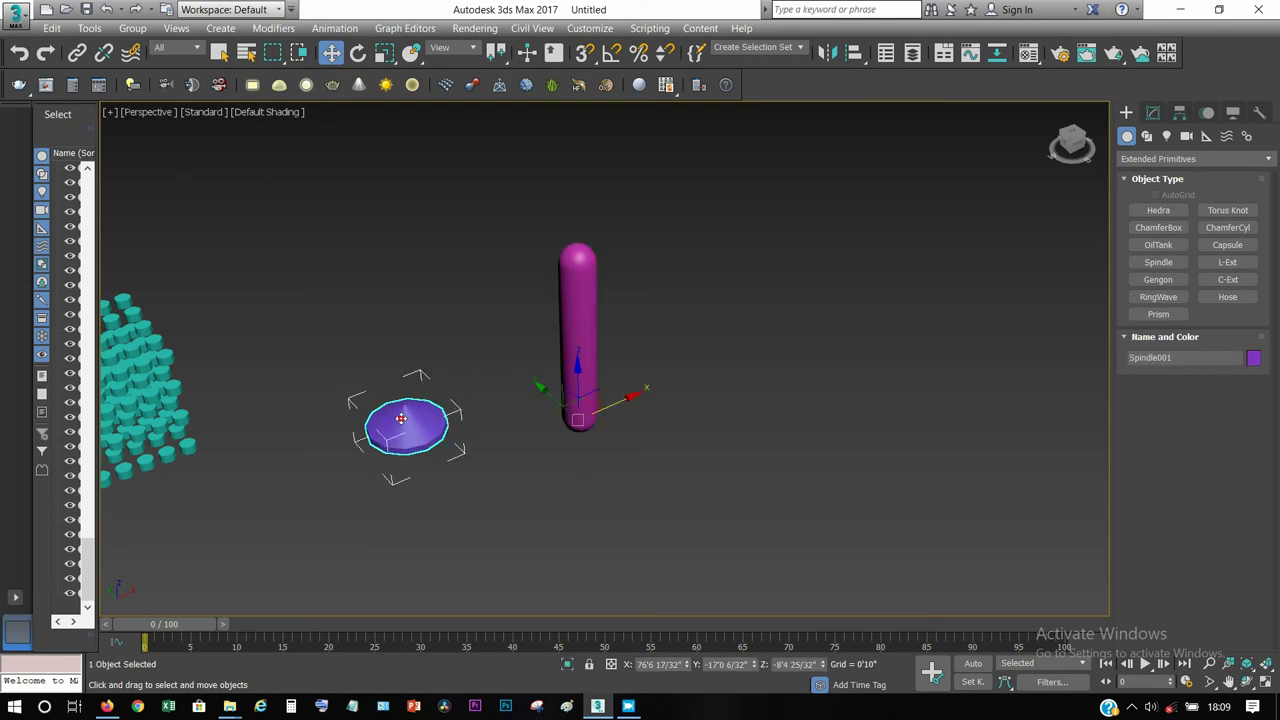
Open the Array dialog for the cone and set up a total Z rotation.
{"action": "left_click", "coordinate": [90, 29]}
{"action": "left_click", "coordinate": [100, 278]}
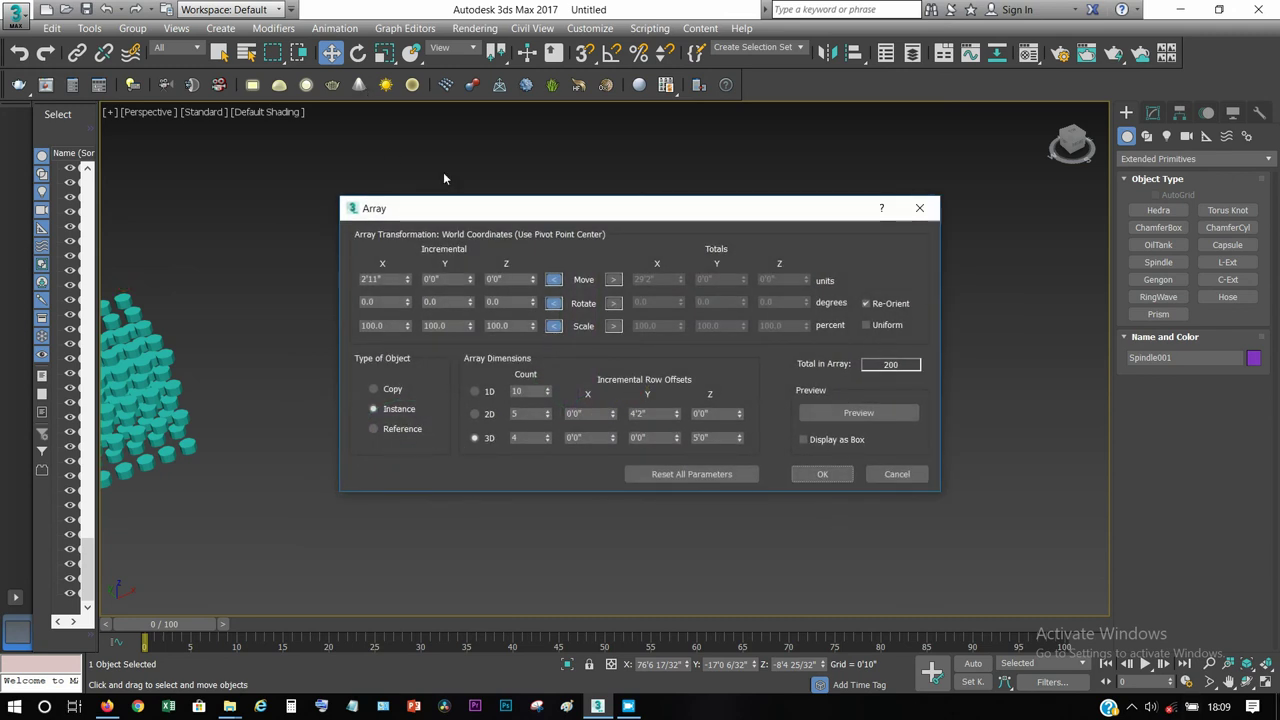
{"action": "double_click", "coordinate": [509, 303]}
{"action": "type", "text": "10"}
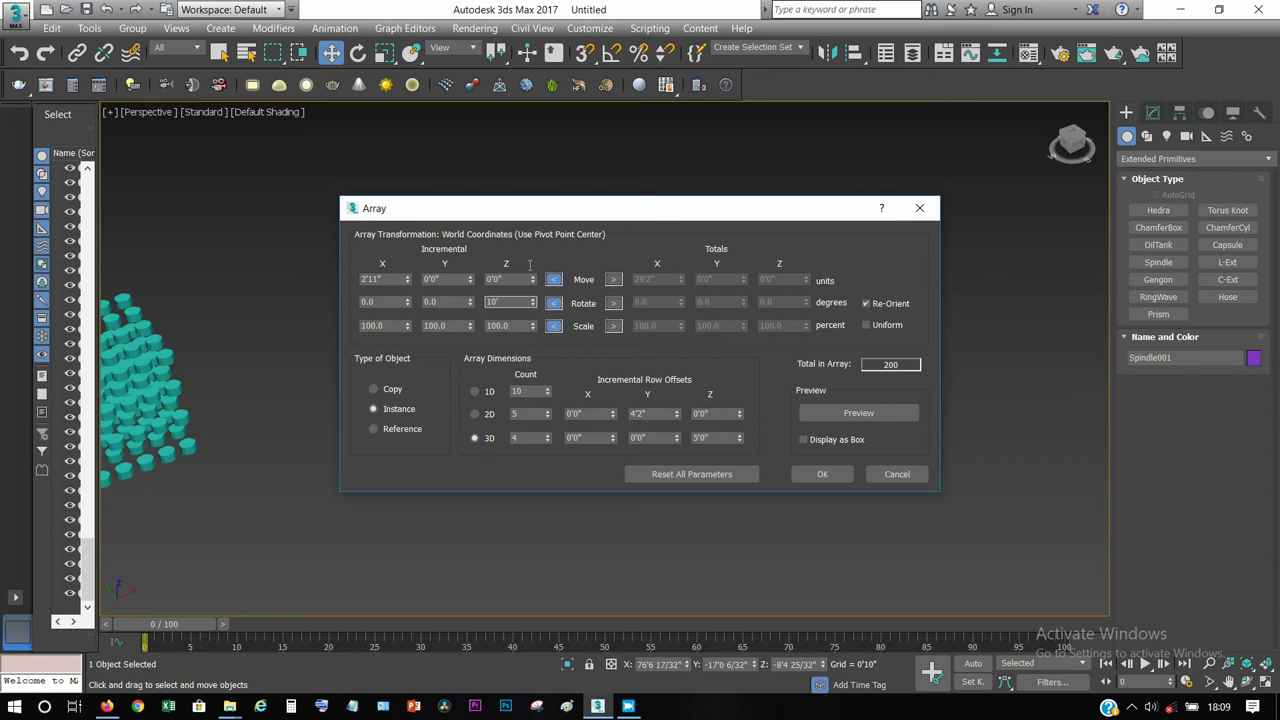
{"action": "left_click", "coordinate": [613, 303]}
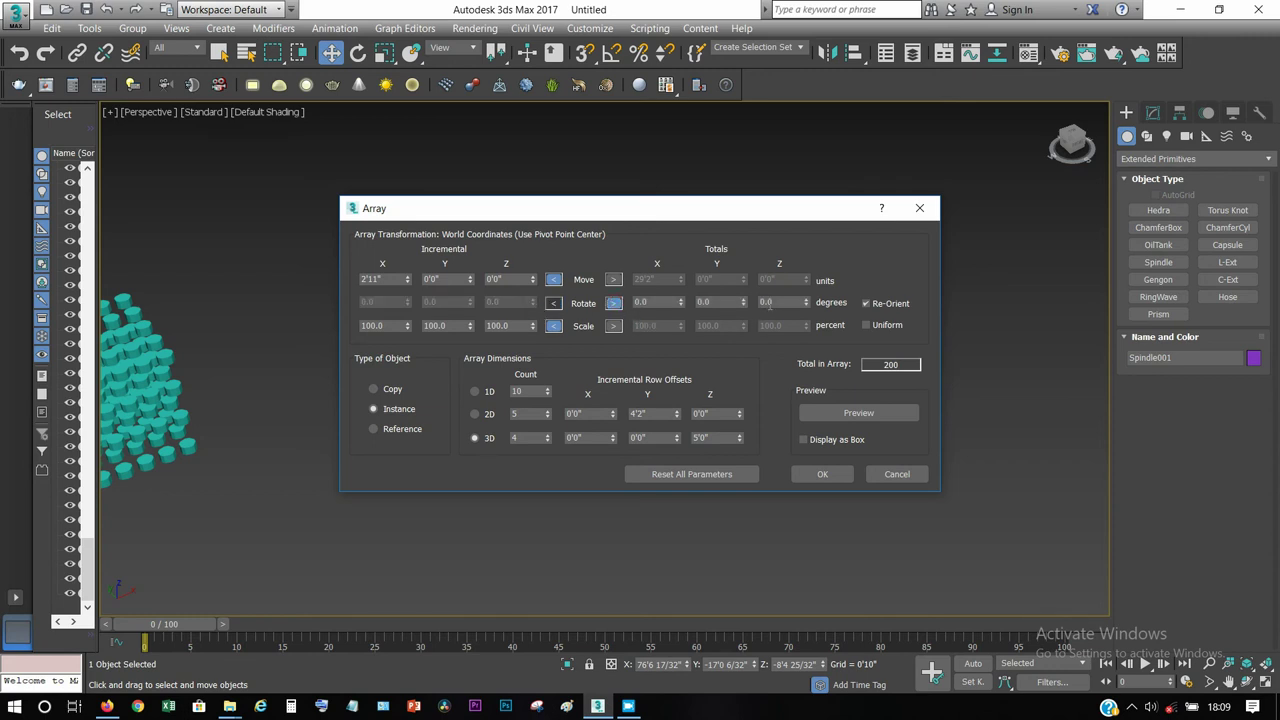
{"action": "double_click", "coordinate": [770, 303]}
{"action": "type", "text": "36"}
Set a 1D count of 10, preview the cones, and lower total rotation to 337°.
{"action": "left_click_drag", "start_coordinate": [595, 208], "coordinate": [931, 195]}
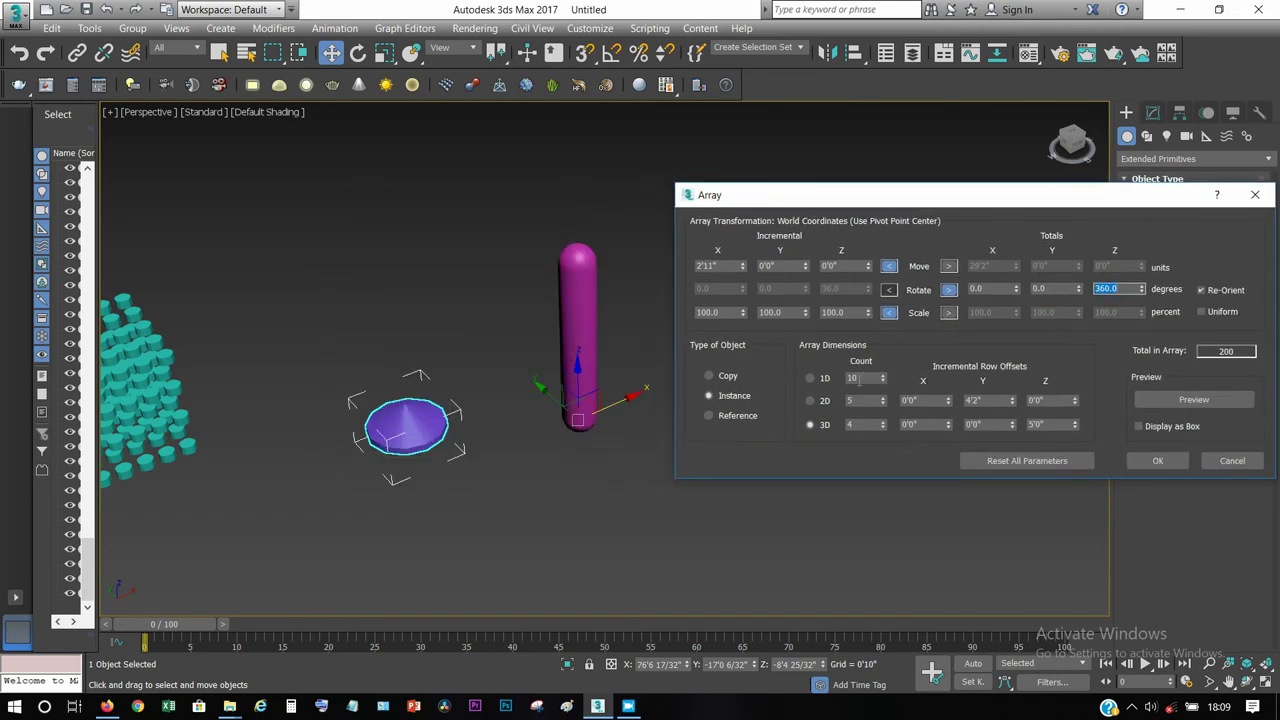
{"action": "left_click", "coordinate": [809, 378]}
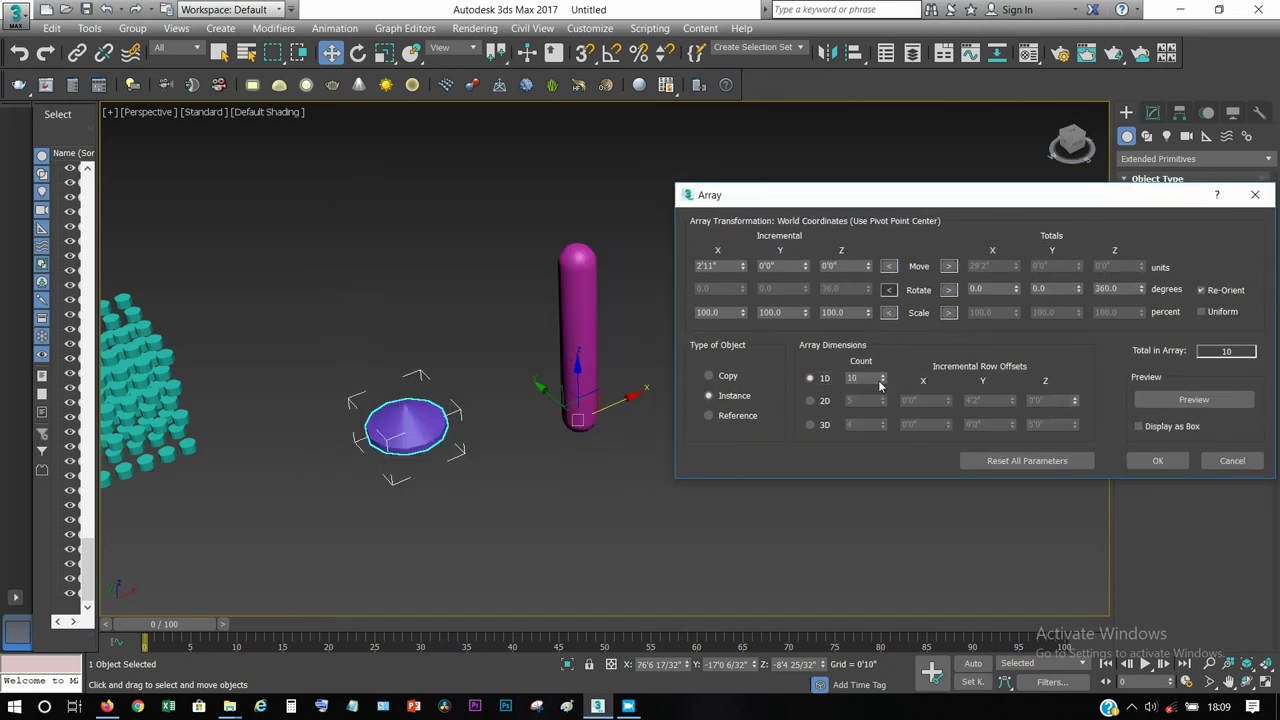
{"action": "left_click", "coordinate": [1162, 402]}
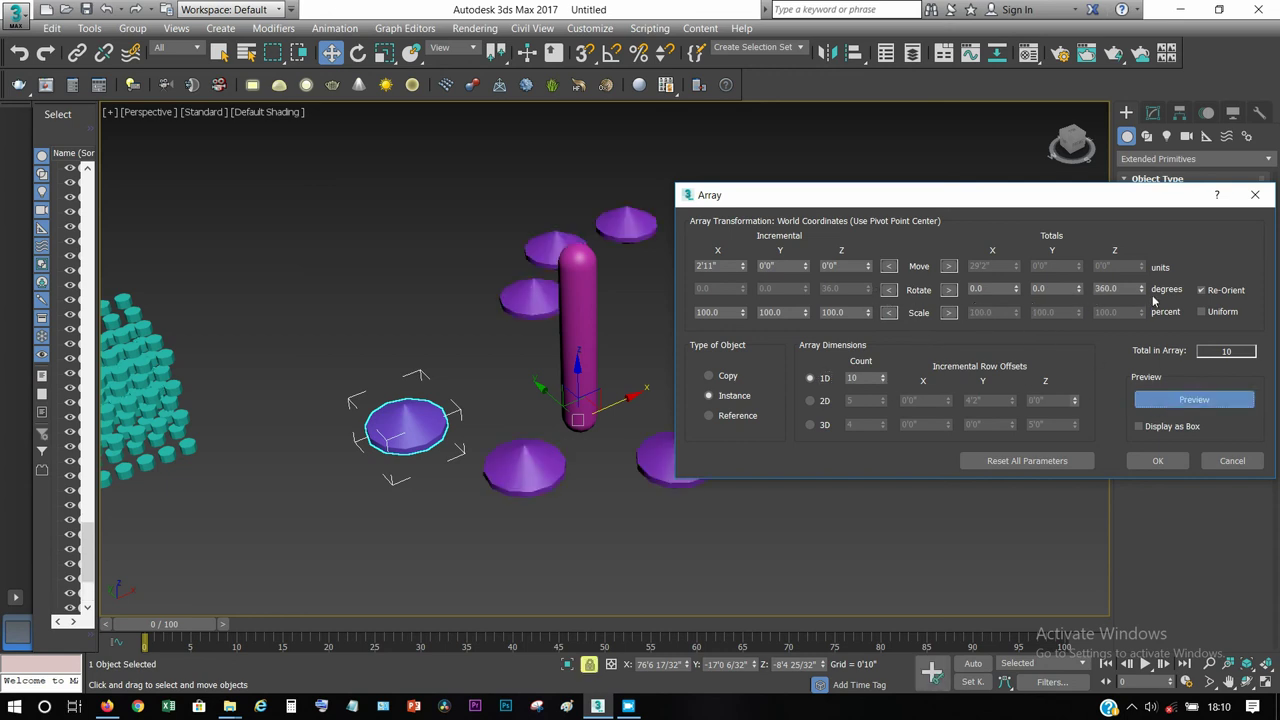
{"action": "mouse_move", "coordinate": [1141, 290]}
{"action": "left_mouse_down"}
{"action": "mouse_move", "coordinate": [988, 213]}
{"action": "mouse_move", "coordinate": [853, 207]}
{"action": "left_mouse_up"}
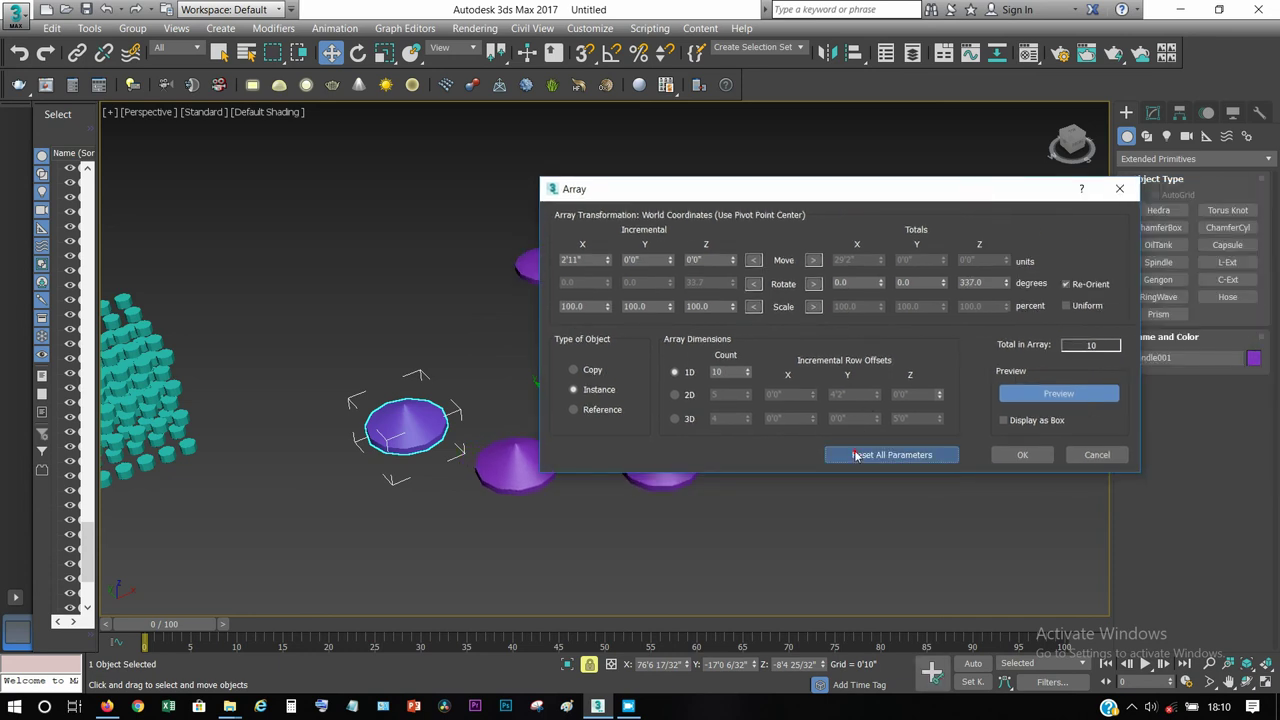
Reset the array parameters and enter a 36° per-copy Z rotation.
{"action": "left_click", "coordinate": [856, 454]}
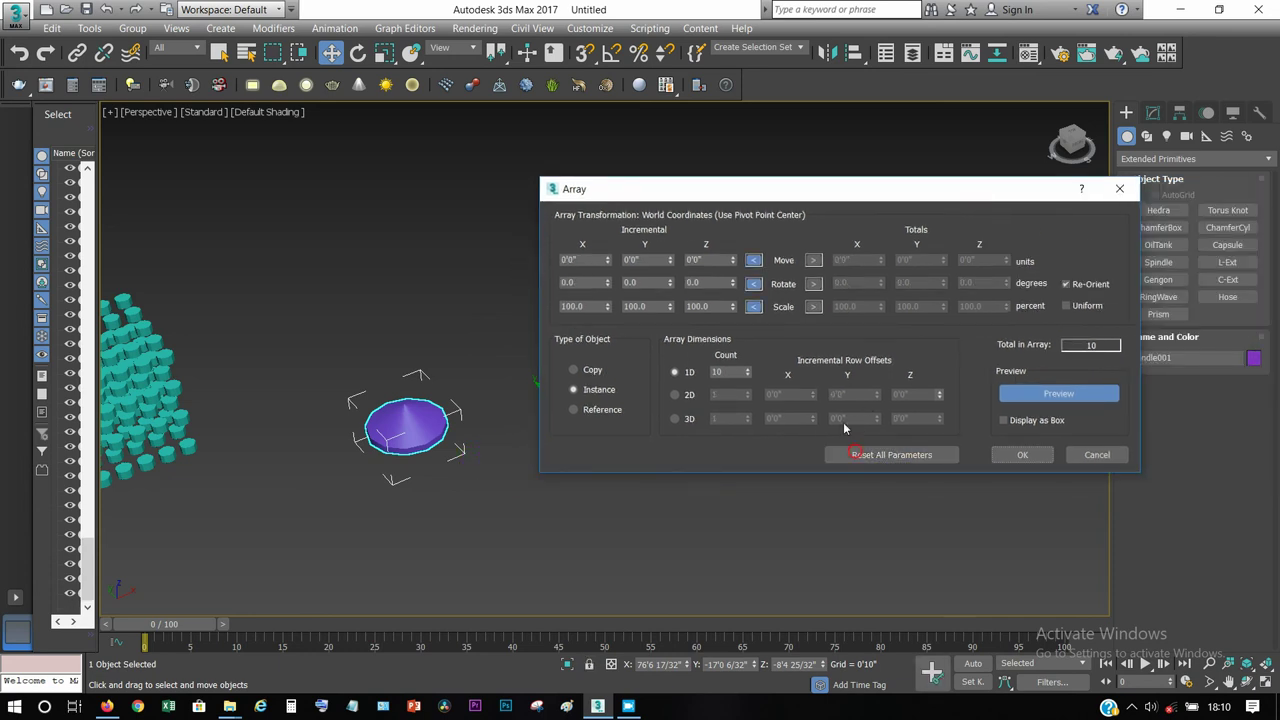
{"action": "double_click", "coordinate": [714, 284]}
{"action": "type", "text": "36"}
{"action": "key", "text": "Return"}
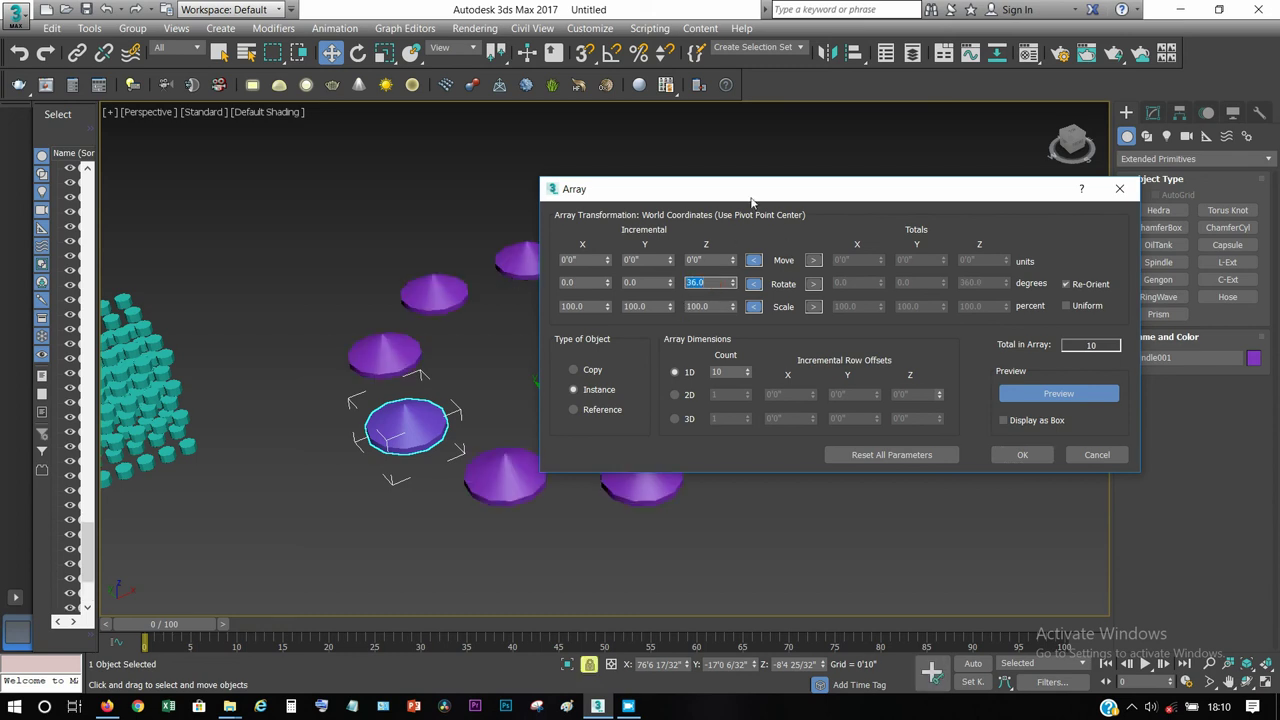
{"action": "left_click_drag", "start_coordinate": [748, 190], "coordinate": [930, 198]}
Switch to a 336° total rotation with 28 cones and create the ring.
{"action": "left_click", "coordinate": [995, 290]}
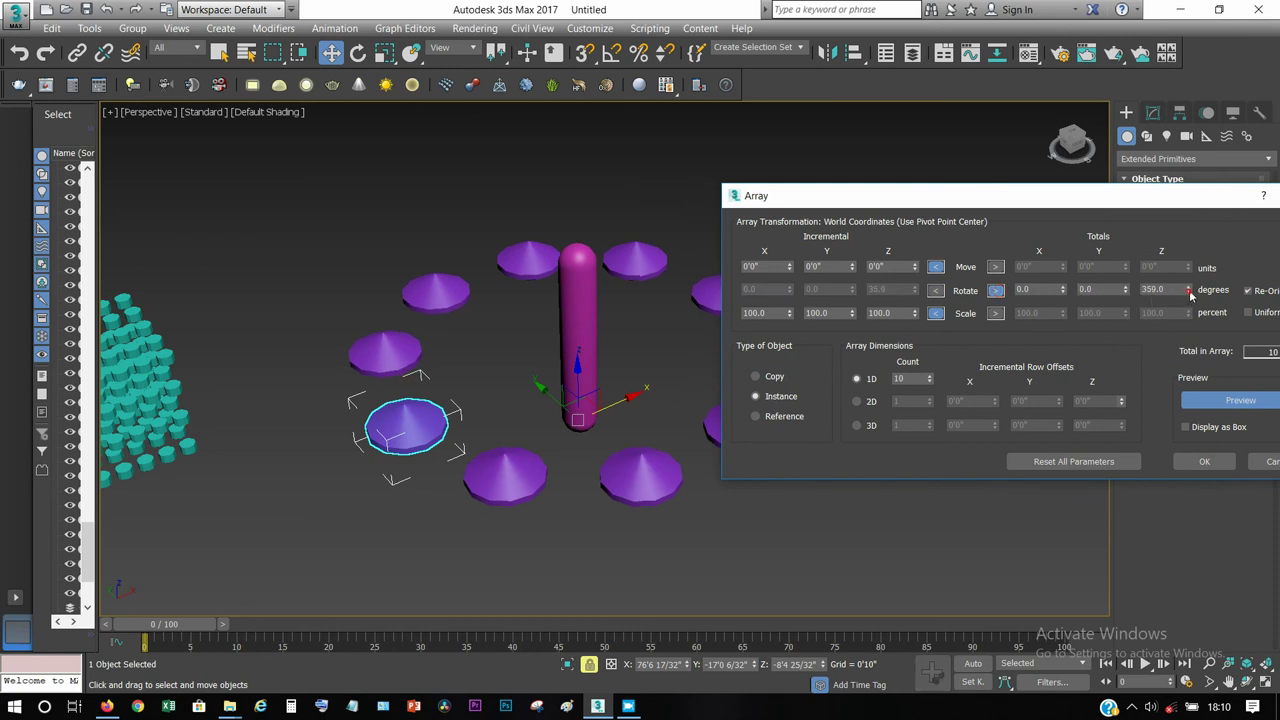
{"action": "mouse_move", "coordinate": [1189, 291]}
{"action": "left_mouse_down"}
{"action": "mouse_move", "coordinate": [1193, 313]}
{"action": "mouse_move", "coordinate": [997, 380]}
{"action": "left_mouse_up"}
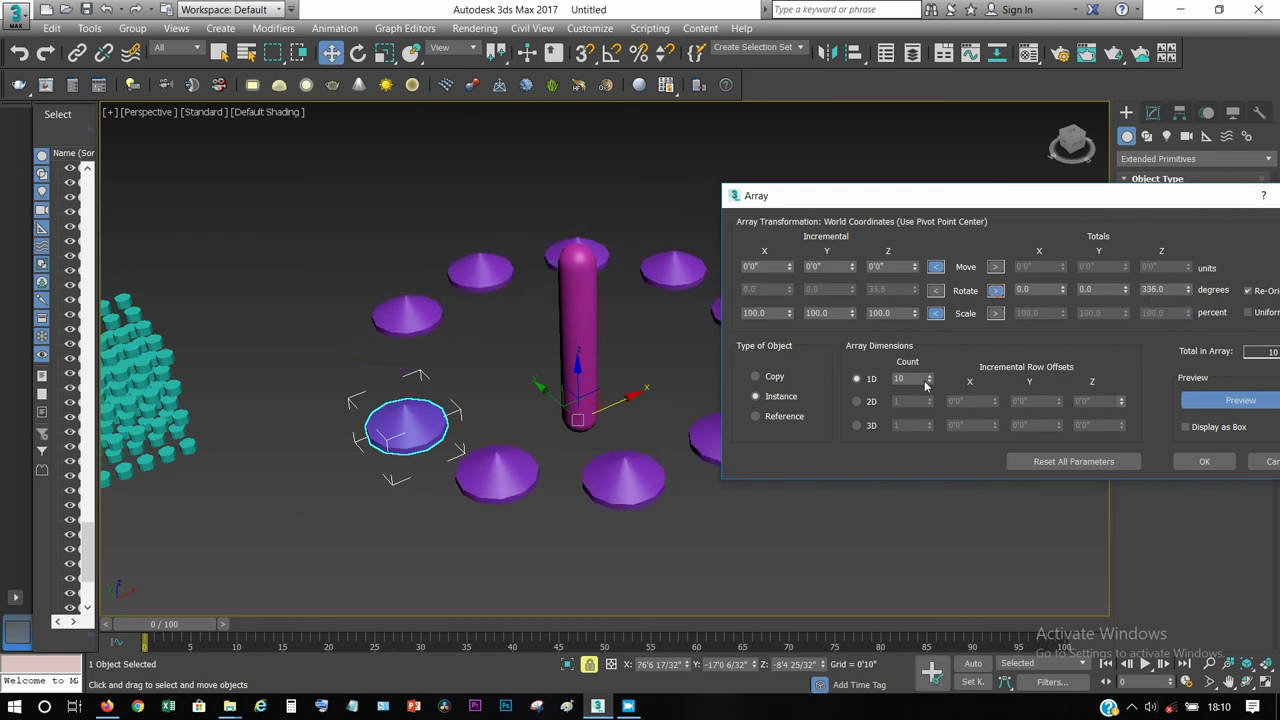
{"action": "left_click_drag", "start_coordinate": [930, 378], "coordinate": [930, 378]}
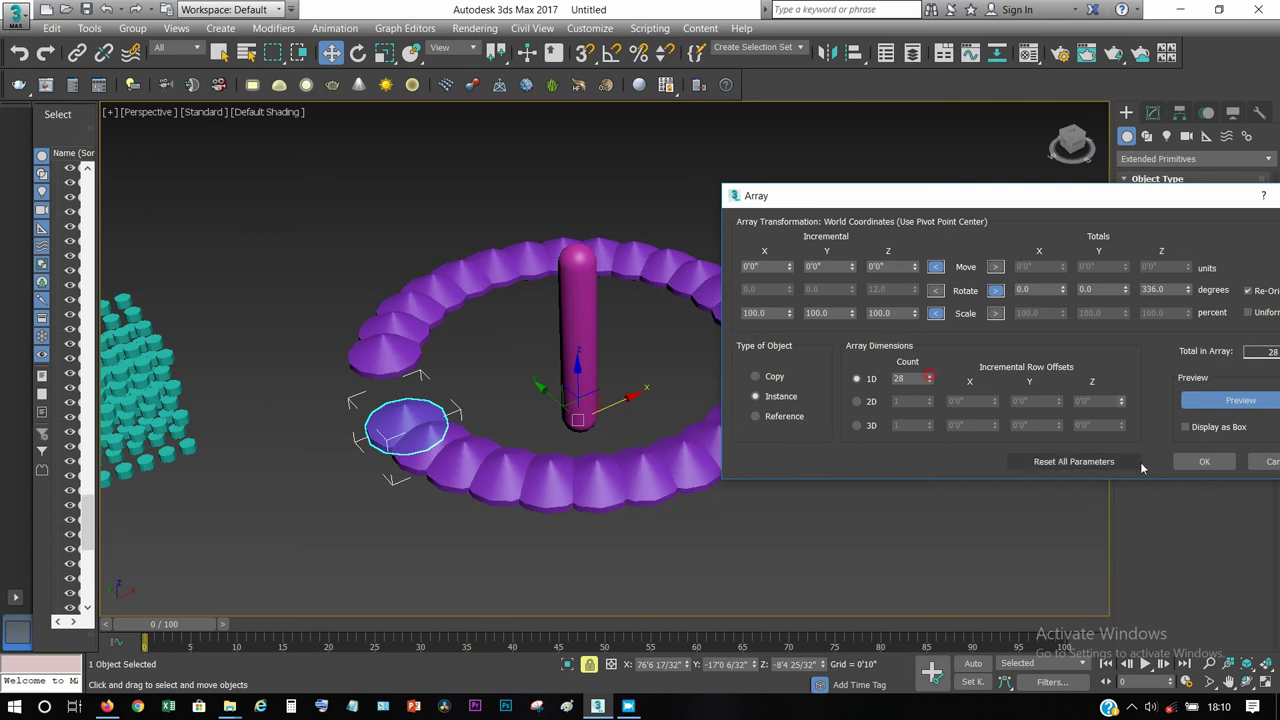
{"action": "mouse_move", "coordinate": [994, 204]}
{"action": "left_mouse_down"}
{"action": "mouse_move", "coordinate": [737, 251]}
{"action": "mouse_move", "coordinate": [913, 216]}
{"action": "left_mouse_up"}
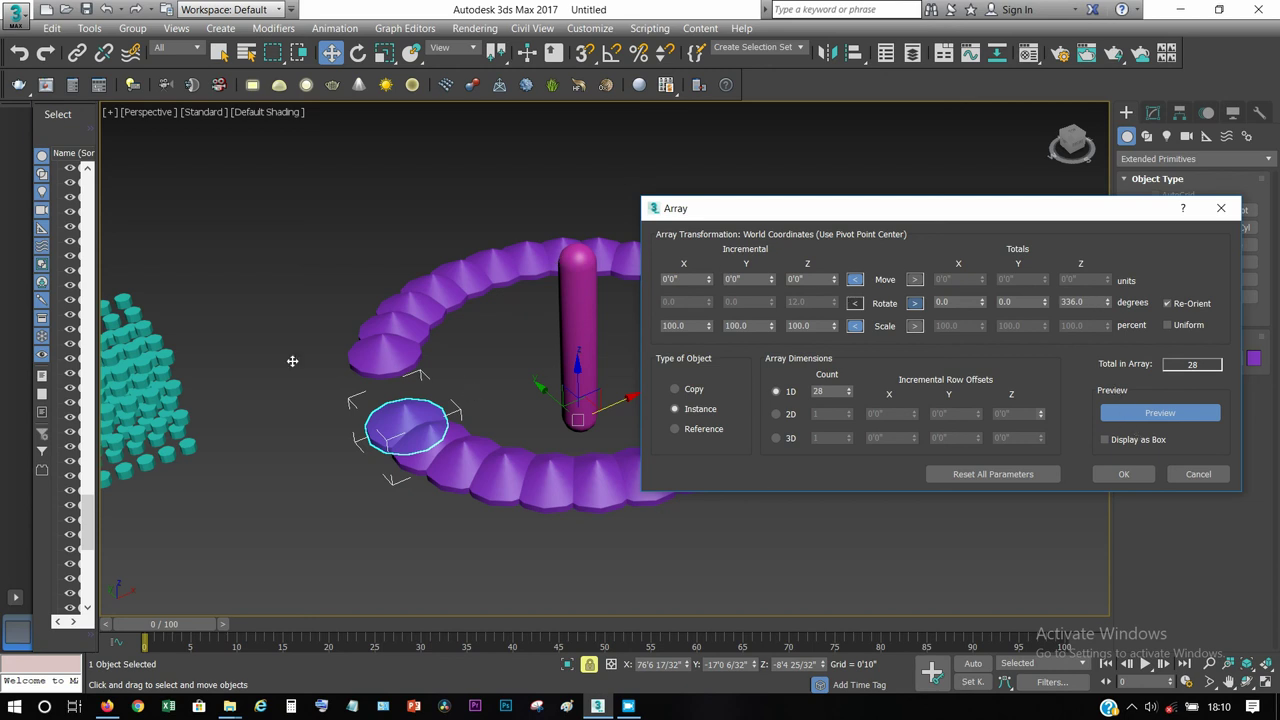
{"action": "left_click", "coordinate": [1108, 476]}
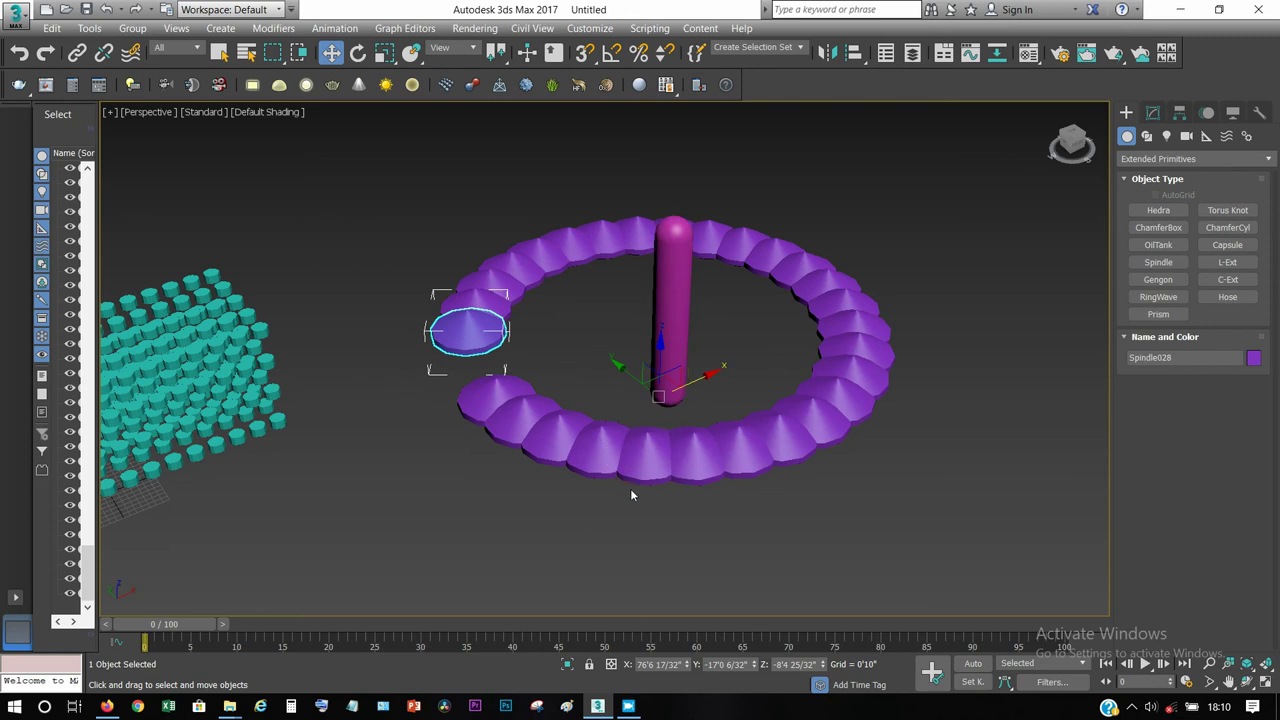
Delete the stray Spindle028 cone sitting at the ring's opening.
{"action": "mouse_move", "coordinate": [586, 543]}
{"action": "middle_mouse_down", "text": "alt"}
{"action": "mouse_move", "coordinate": [464, 514]}
{"action": "mouse_move", "coordinate": [535, 545]}
{"action": "mouse_move", "coordinate": [659, 505]}
{"action": "mouse_move", "coordinate": [731, 542]}
{"action": "mouse_move", "coordinate": [538, 557]}
{"action": "mouse_move", "coordinate": [498, 529]}
{"action": "mouse_move", "coordinate": [546, 528]}
{"action": "mouse_move", "coordinate": [557, 555]}
{"action": "mouse_move", "coordinate": [558, 538]}
{"action": "middle_mouse_up", "text": "alt"}
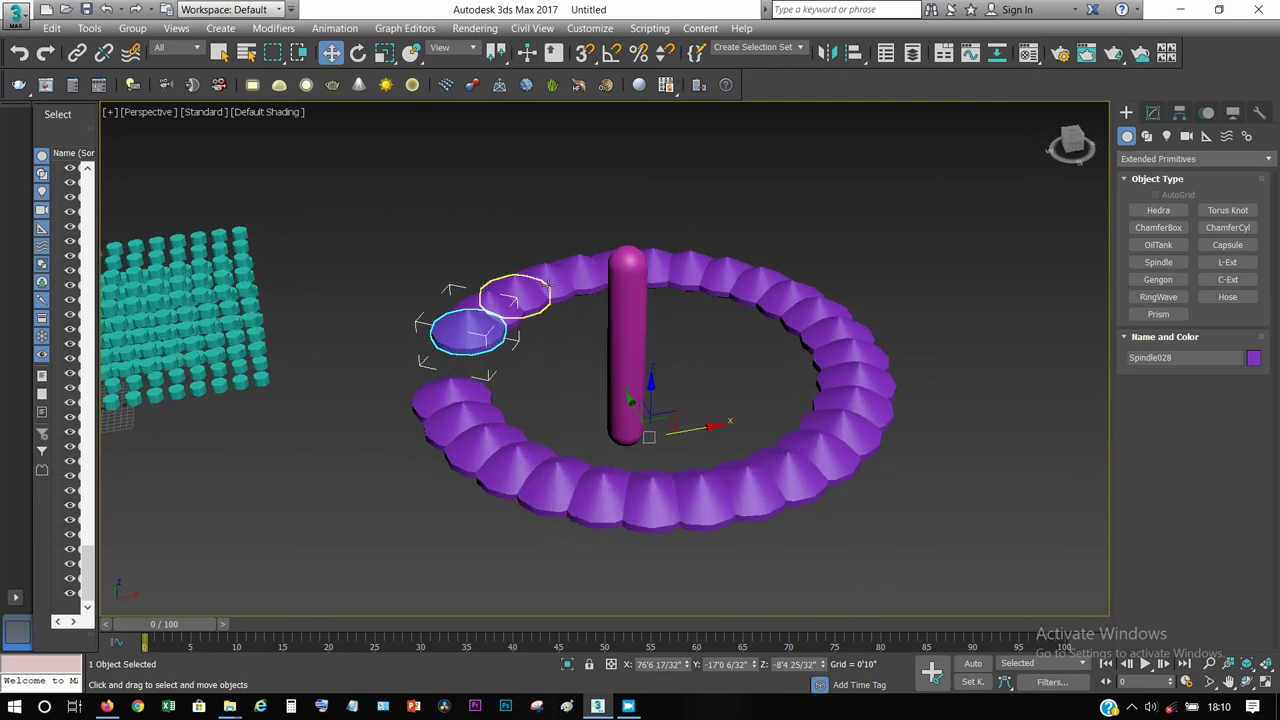
{"action": "key", "text": "Delete"}
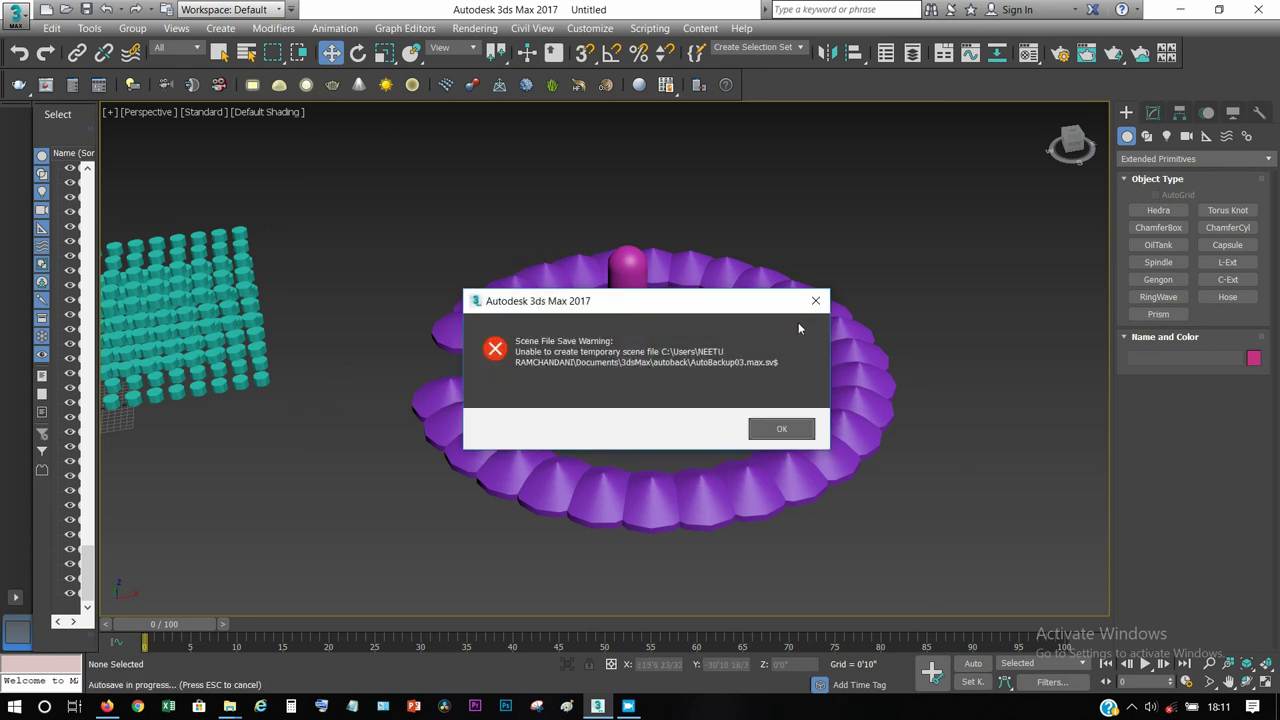
Dismiss the autosave warning and orbit to view the cone ring, capsule and teal gengon block.
{"action": "left_click", "coordinate": [814, 301]}
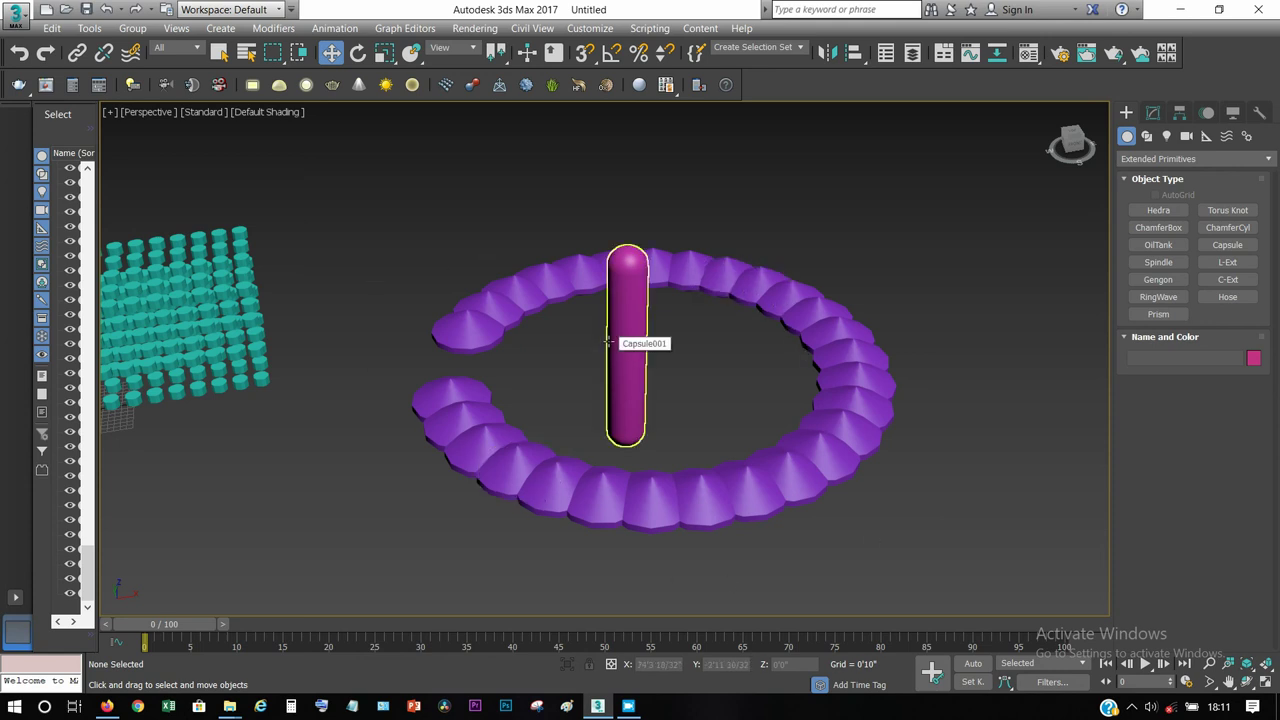
{"action": "mouse_move", "coordinate": [400, 354]}
{"action": "middle_mouse_down", "text": "alt"}
{"action": "mouse_move", "coordinate": [457, 371]}
{"action": "mouse_move", "coordinate": [433, 362]}
{"action": "middle_mouse_up", "text": "alt"}
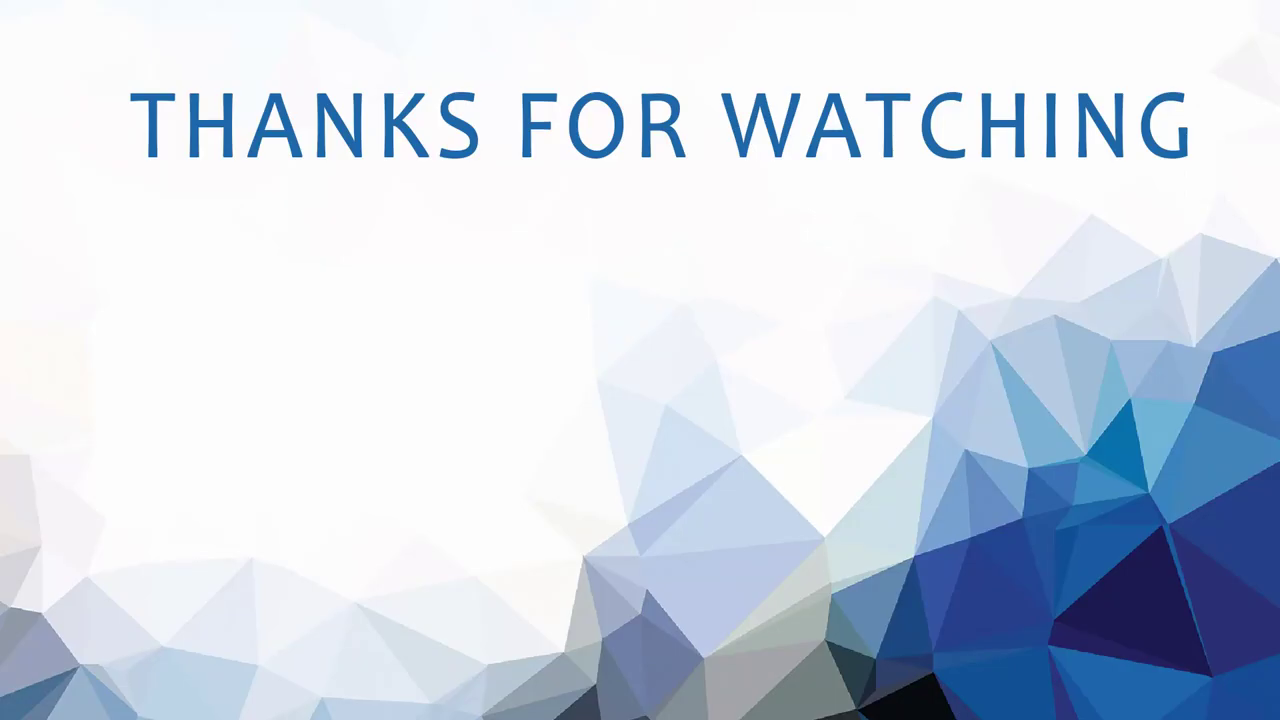